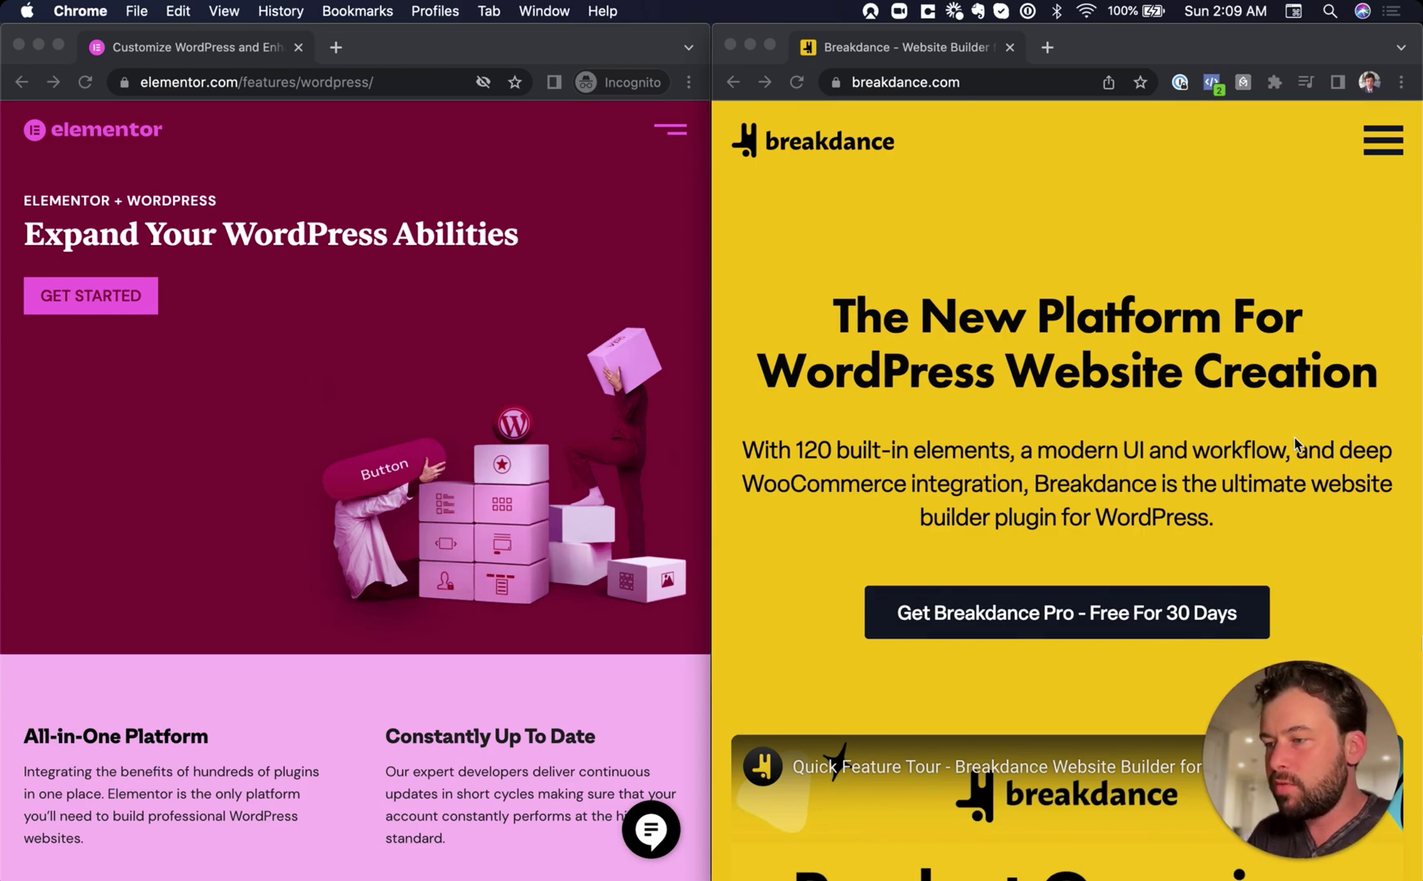
Step: Focus the Breakdance window, then switch to the full-screen 'Easily Speed Up WordPress' YouTube video
{"action": "left_click", "coordinate": [968, 277]}
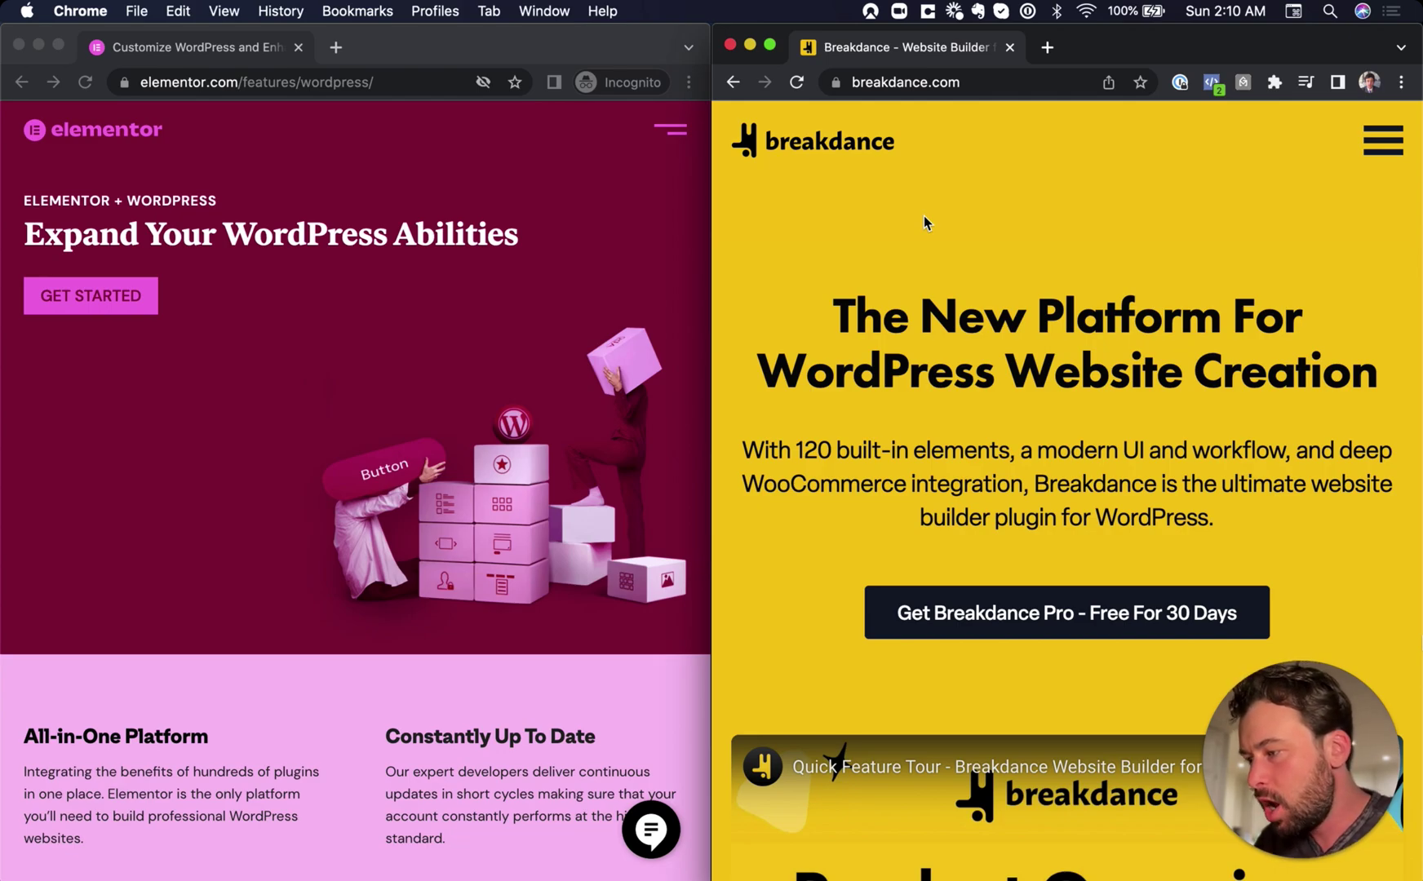
{"action": "key", "text": "ctrl+Right"}
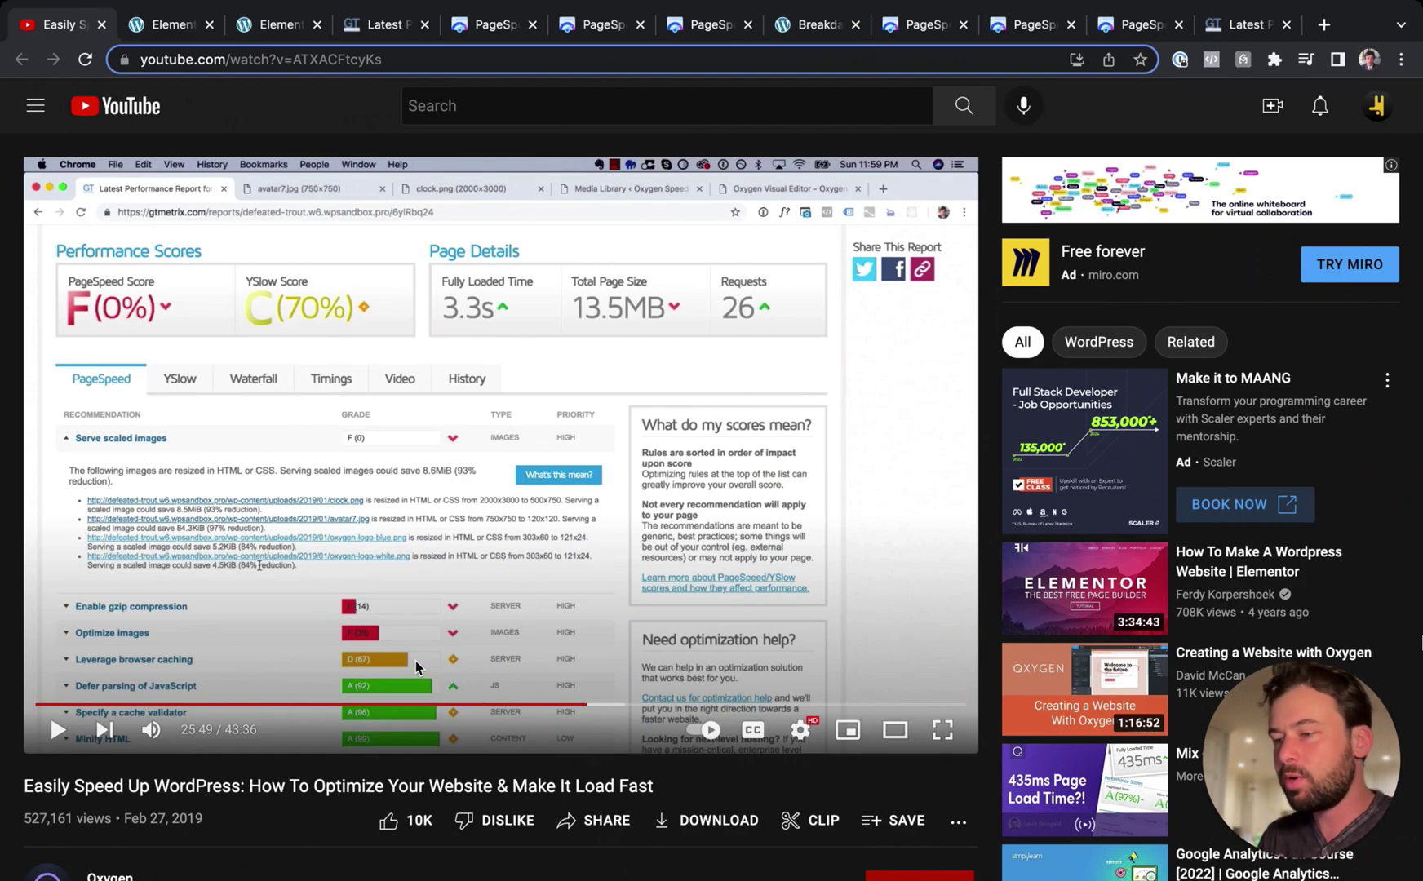
Step: Select the full 'Easily Speed Up WordPress' video title and subtitle, then scroll back to the player
{"action": "scroll", "coordinate": [424, 579], "scroll_direction": "down", "scroll_amount": 2}
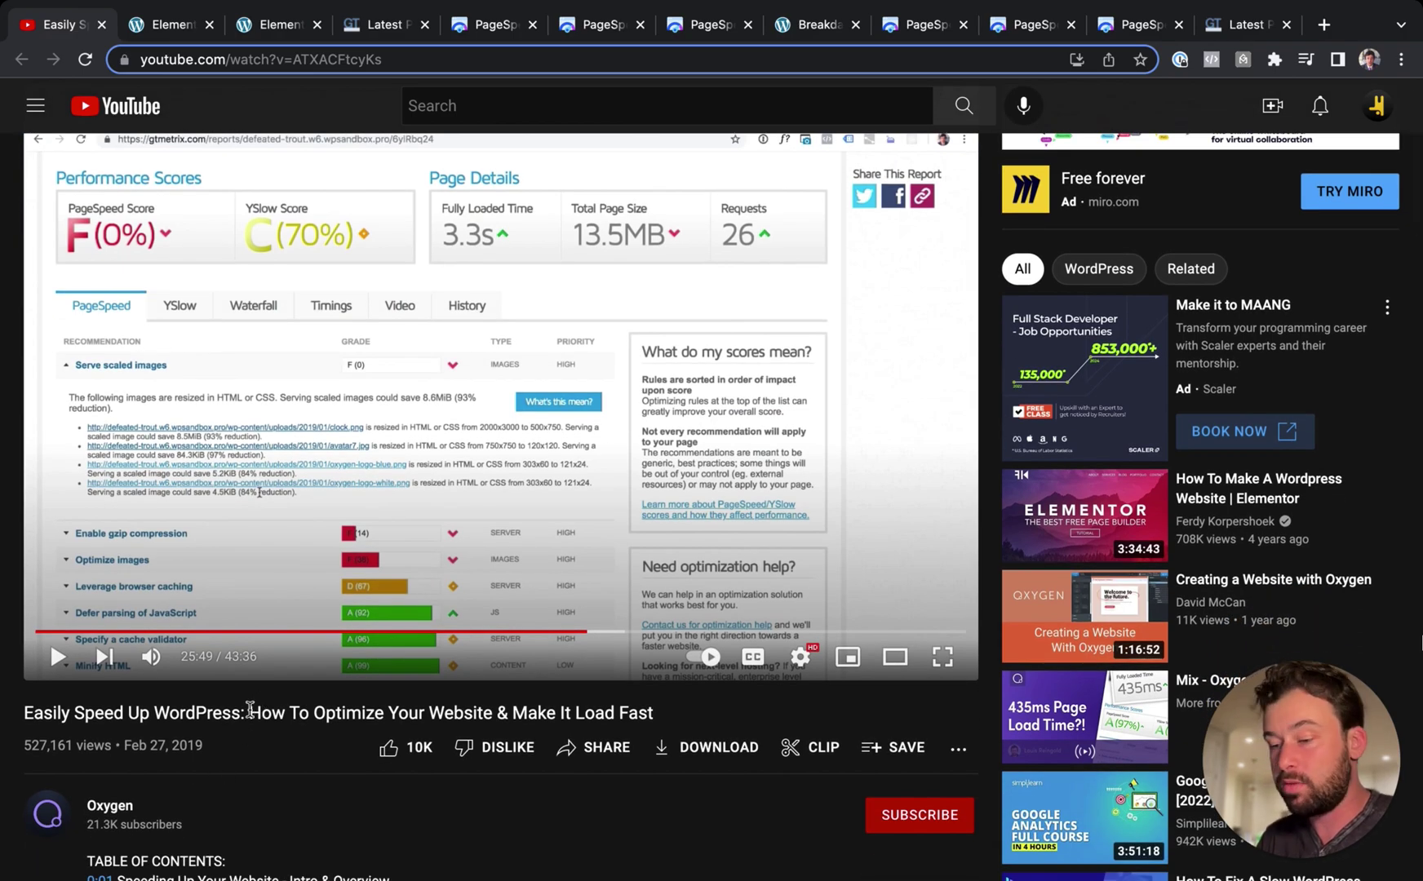
{"action": "scroll", "coordinate": [250, 708], "scroll_direction": "down", "scroll_amount": 2}
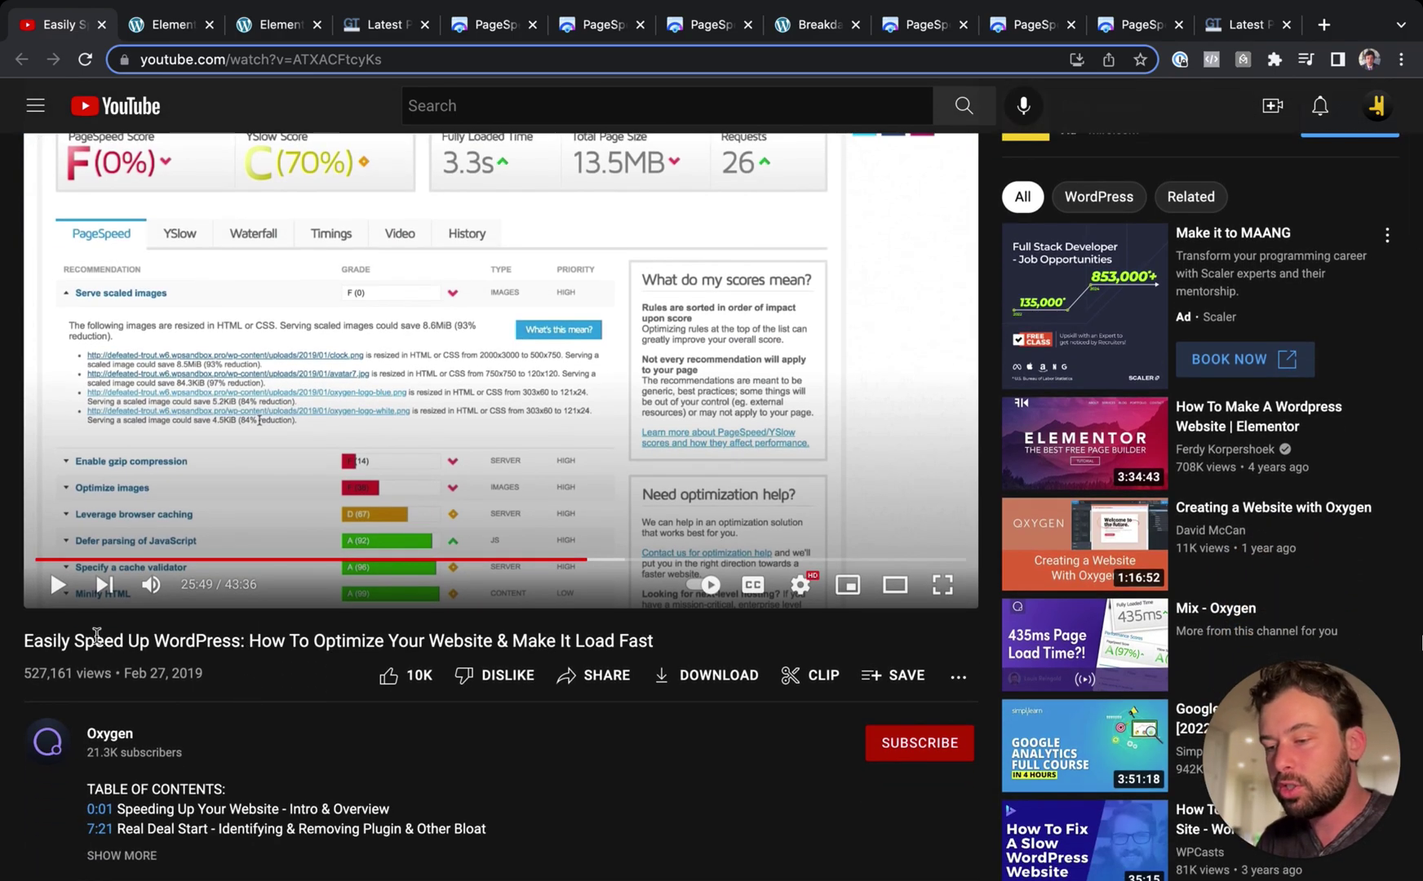
{"action": "triple_click", "coordinate": [161, 642]}
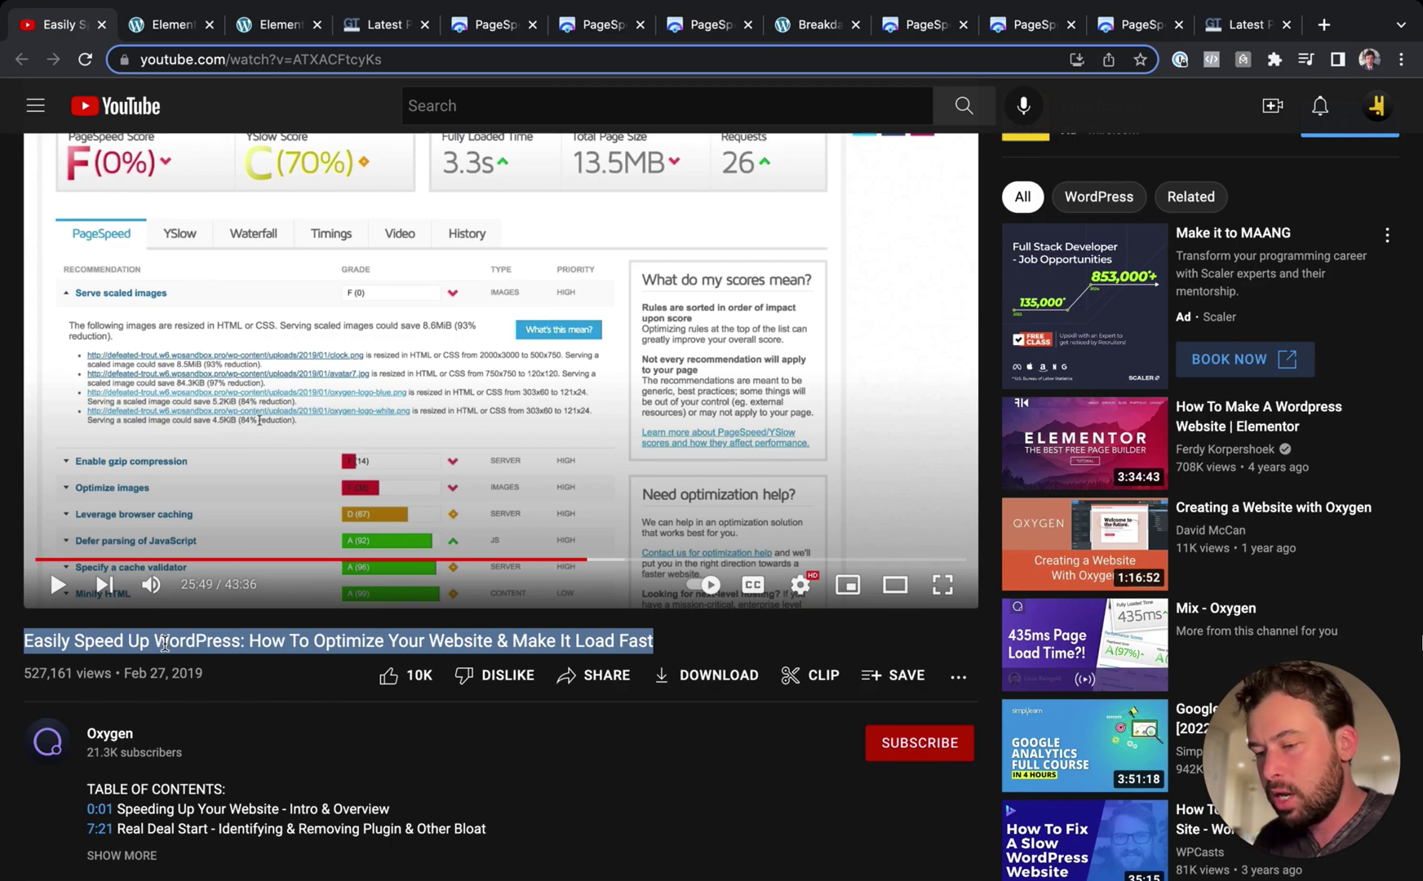
{"action": "scroll", "coordinate": [123, 641], "scroll_direction": "up", "scroll_amount": 4}
{"action": "scroll", "coordinate": [10, 638], "scroll_direction": "down", "scroll_amount": 8}
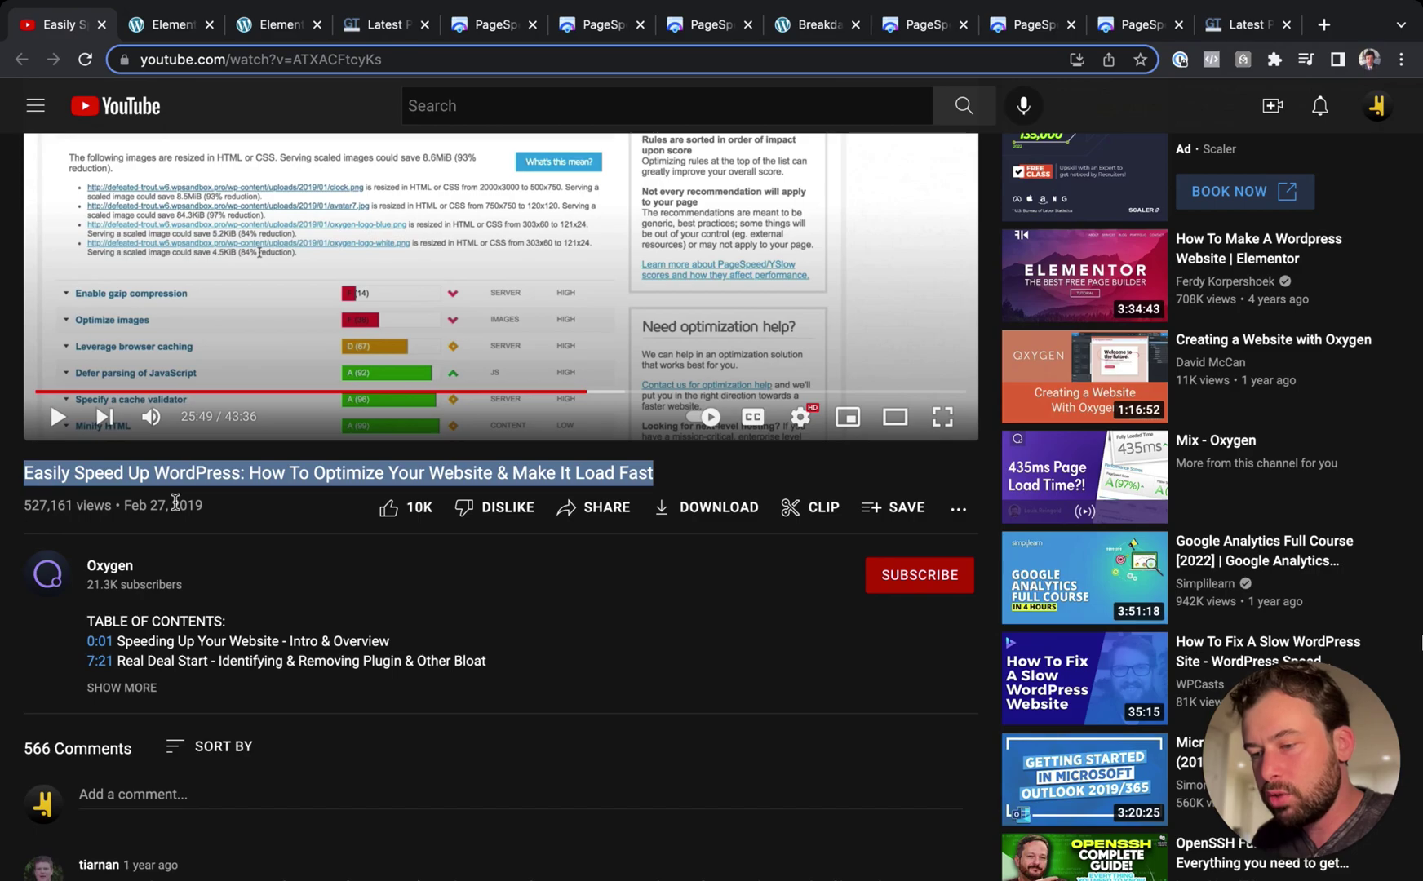
{"action": "scroll", "coordinate": [141, 505], "scroll_direction": "up", "scroll_amount": 5}
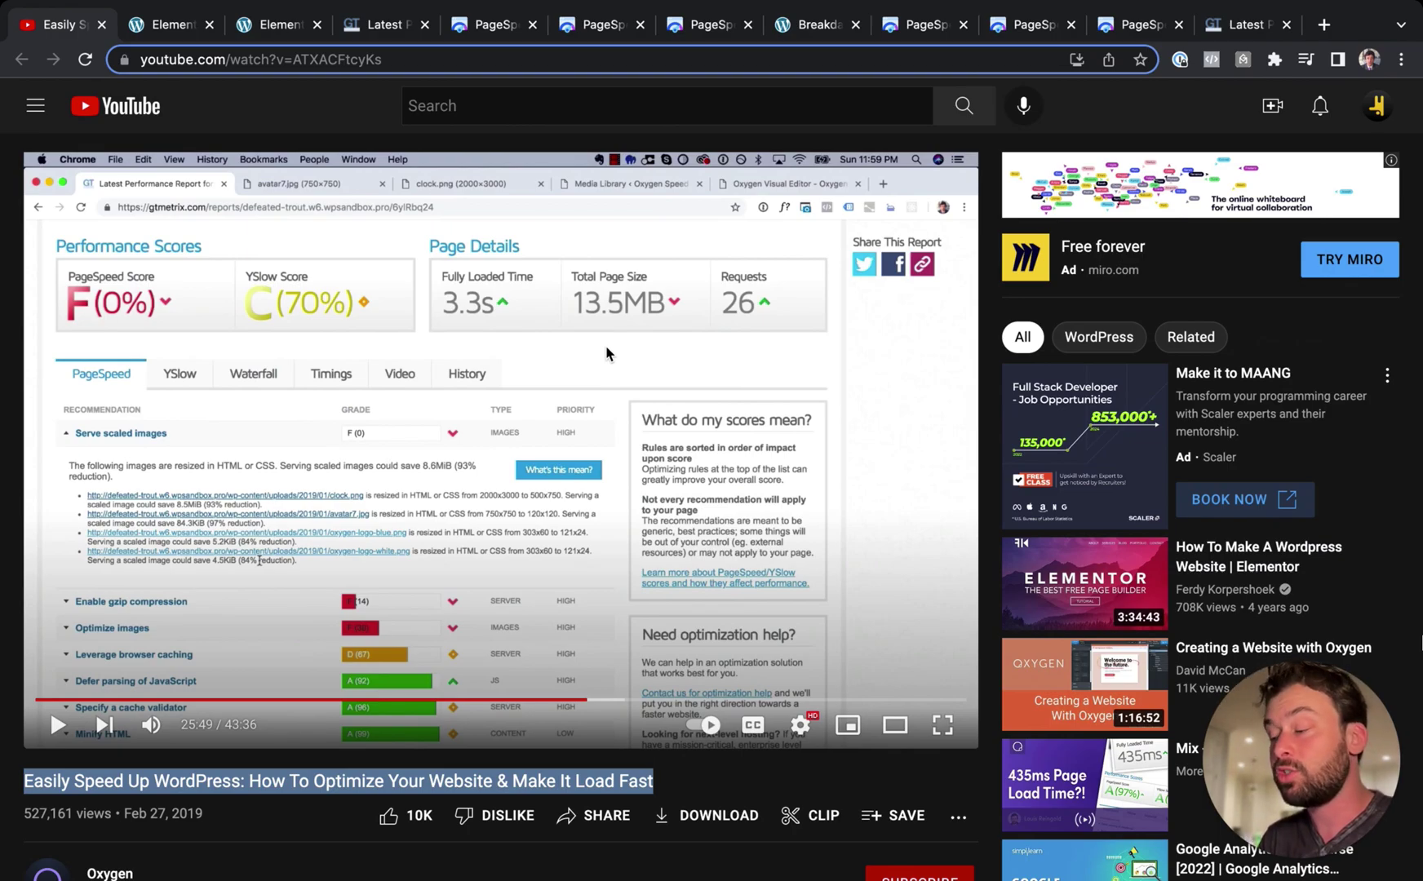
Step: Browse the list on the Elementor > Settings > Experiments page
{"action": "left_click", "coordinate": [177, 30]}
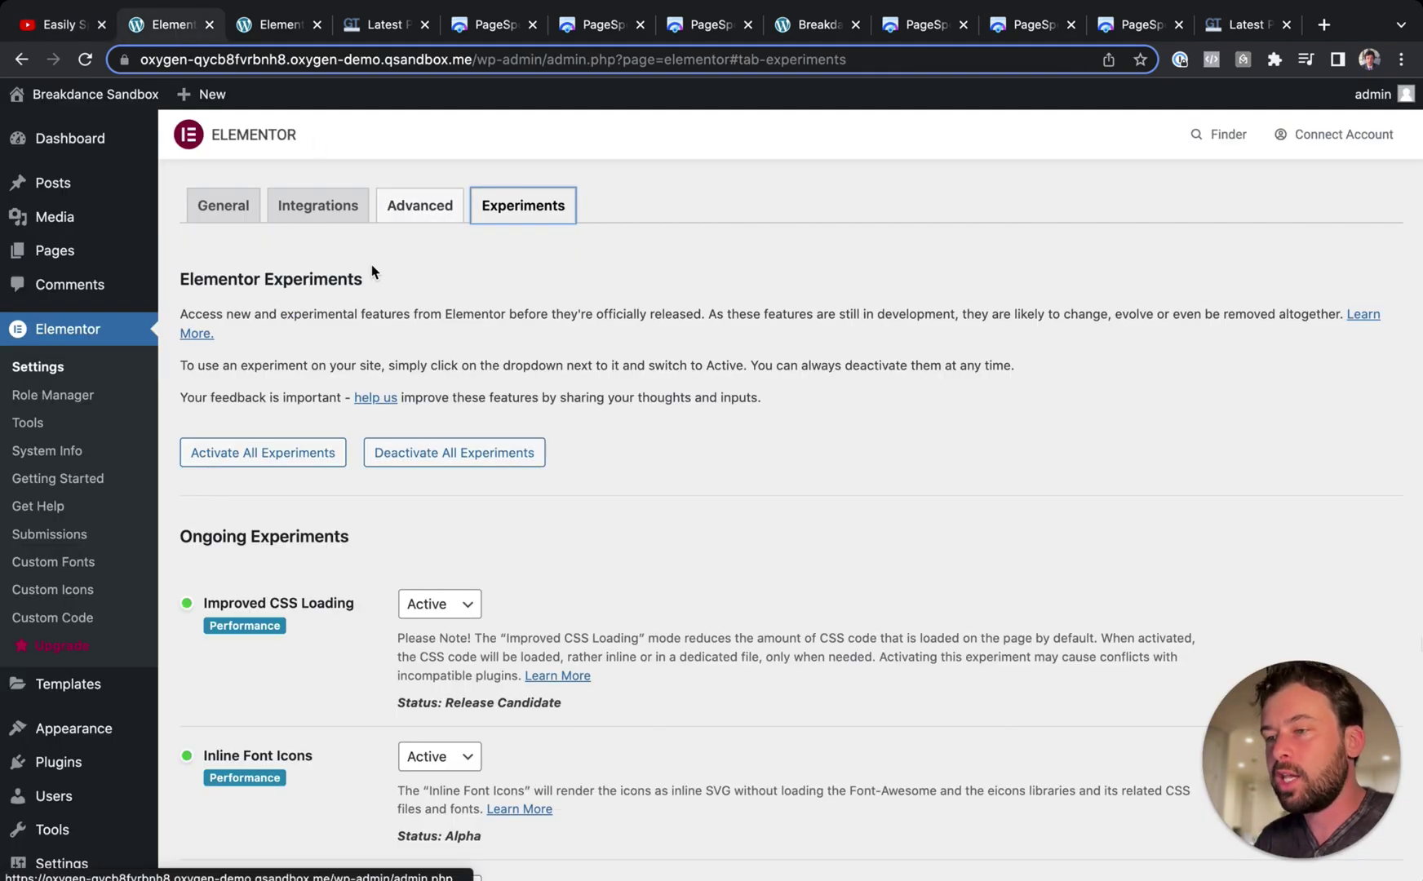
{"action": "scroll", "coordinate": [651, 327], "scroll_direction": "down", "scroll_amount": 5}
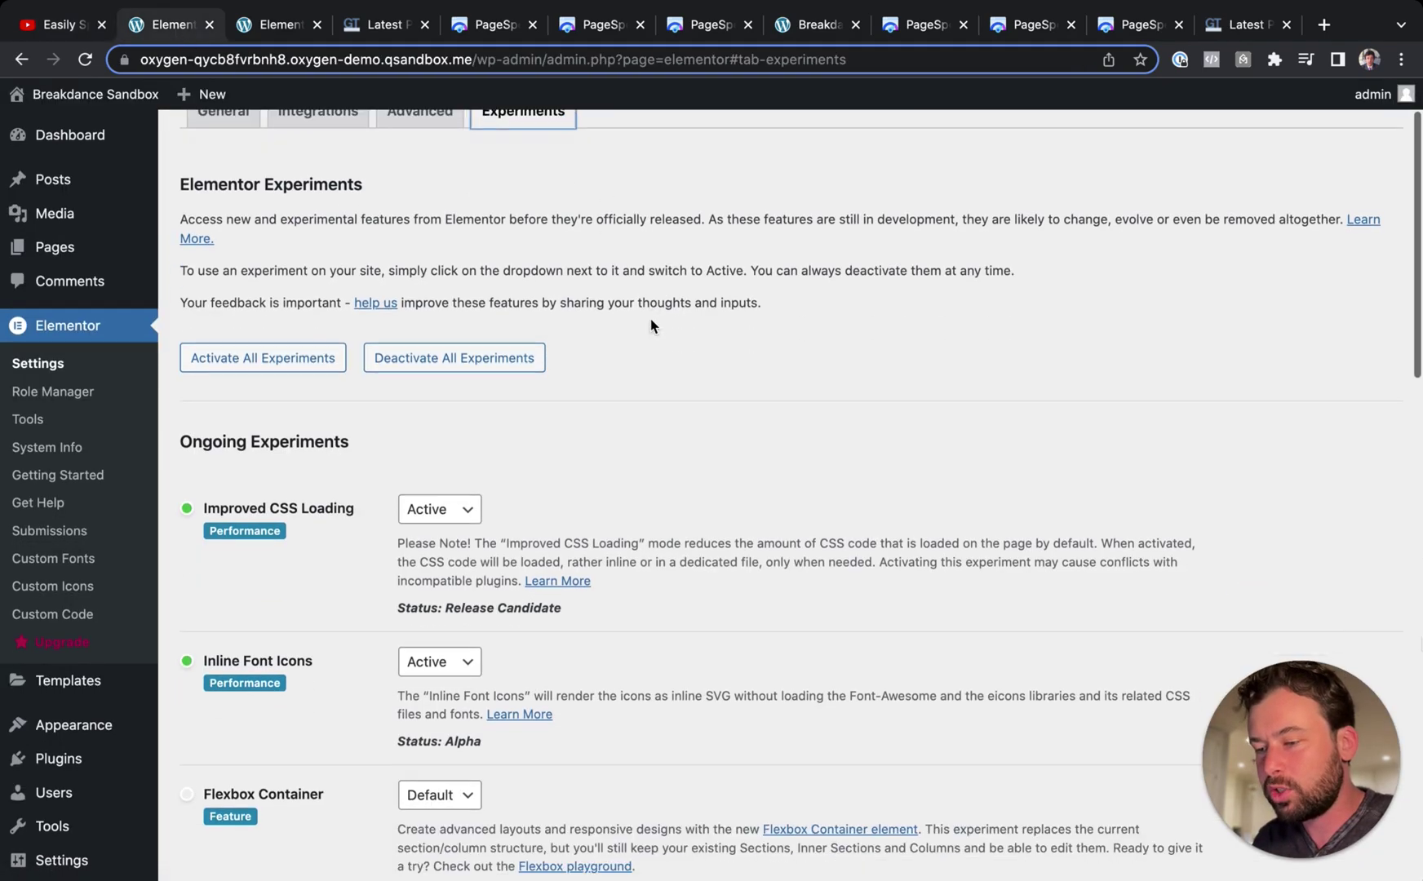
{"action": "scroll", "coordinate": [287, 303], "scroll_direction": "down", "scroll_amount": 2}
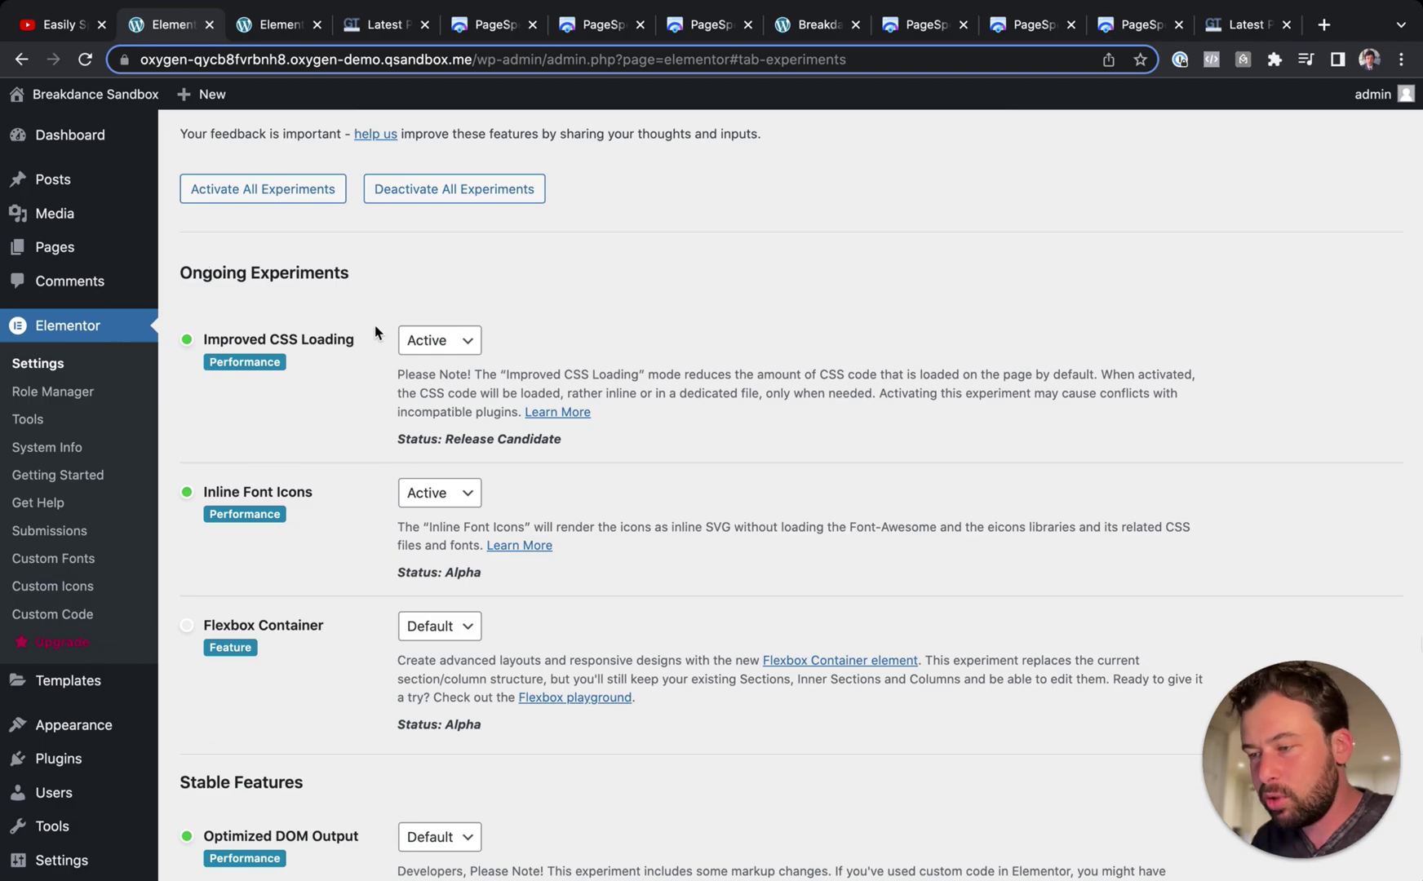
{"action": "scroll", "coordinate": [294, 302], "scroll_direction": "down", "scroll_amount": 2}
{"action": "scroll", "coordinate": [309, 475], "scroll_direction": "down", "scroll_amount": 1}
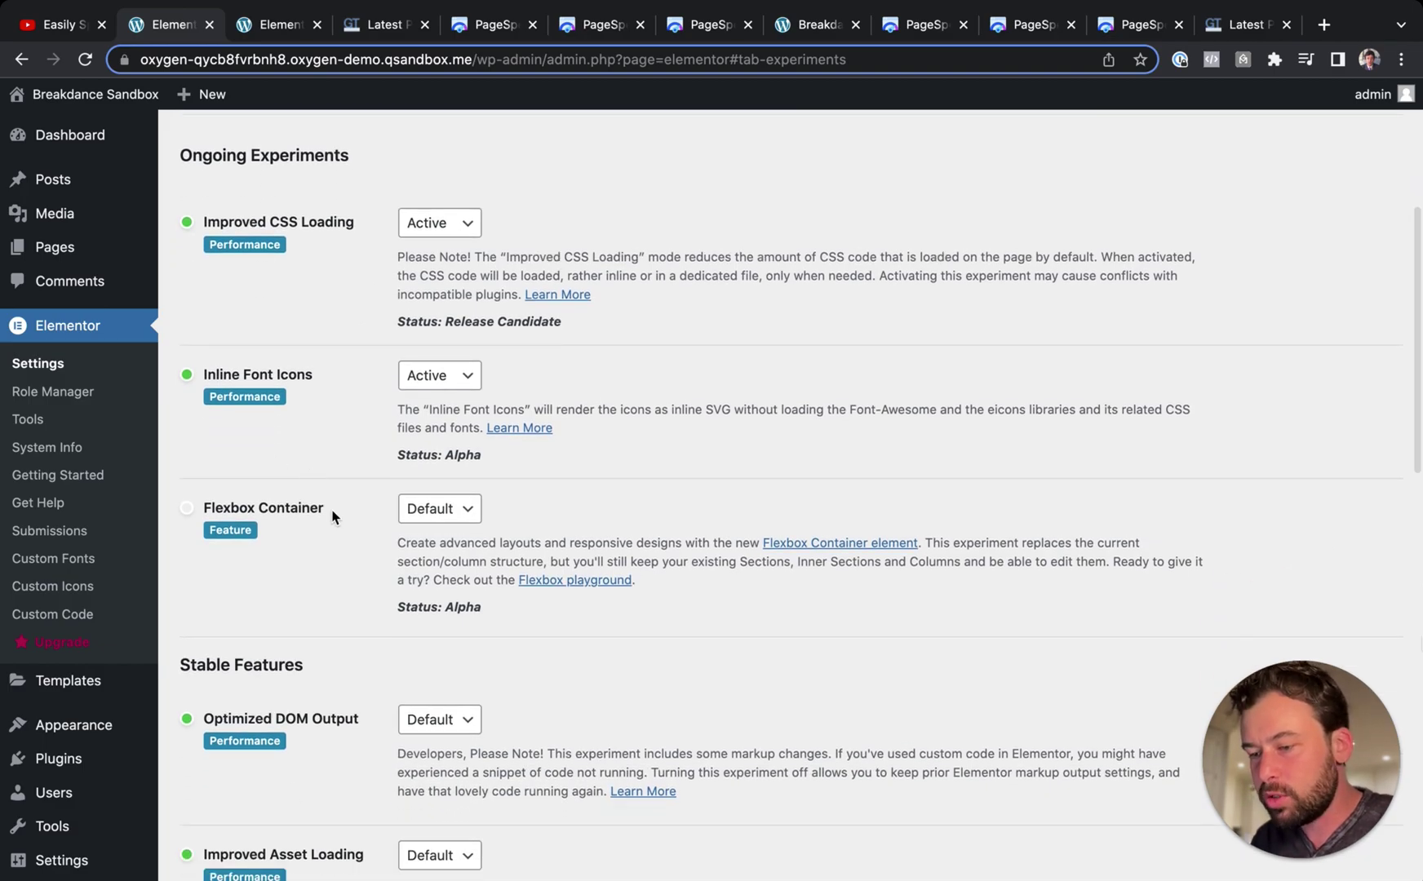
{"action": "scroll", "coordinate": [327, 522], "scroll_direction": "down", "scroll_amount": 8}
{"action": "scroll", "coordinate": [292, 606], "scroll_direction": "up", "scroll_amount": 10}
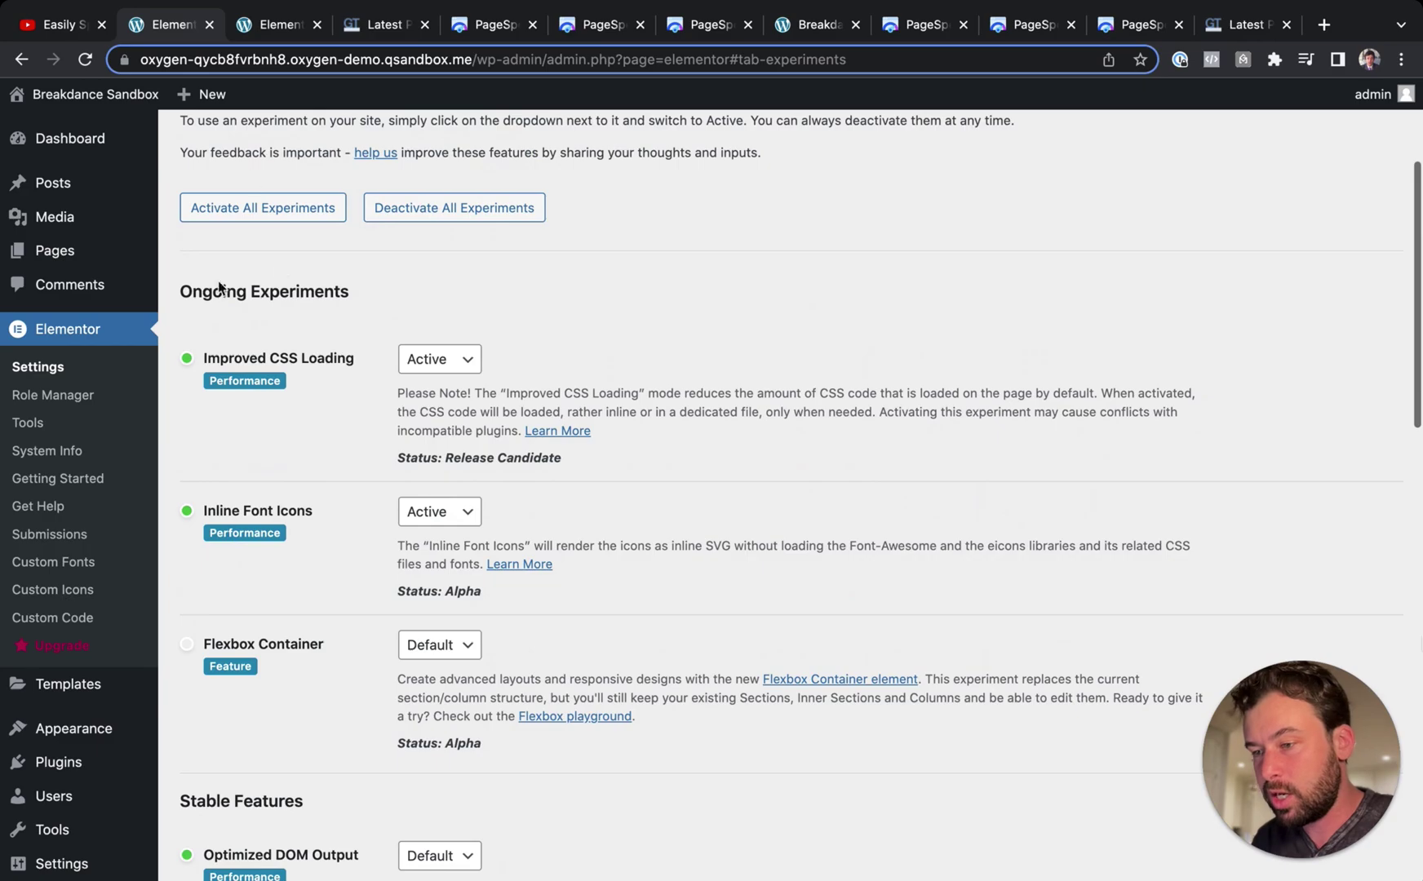
{"action": "scroll", "coordinate": [367, 375], "scroll_direction": "down", "scroll_amount": 14}
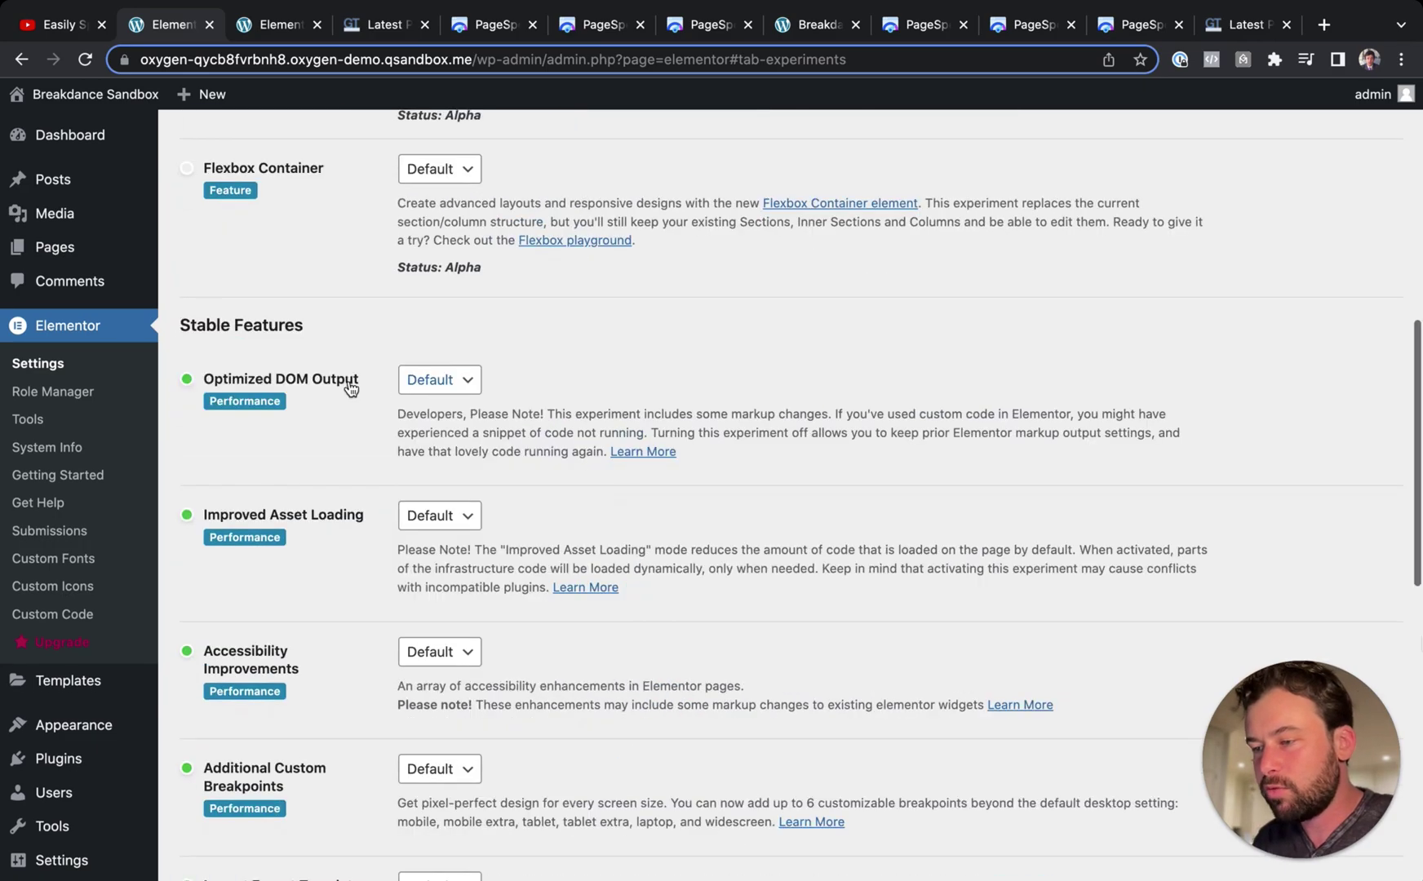
{"action": "scroll", "coordinate": [282, 351], "scroll_direction": "down", "scroll_amount": 3}
Step: Open the heading-only Elementor test page, then its GTmetrix waterfall report
{"action": "scroll", "coordinate": [280, 350], "scroll_direction": "up", "scroll_amount": 14}
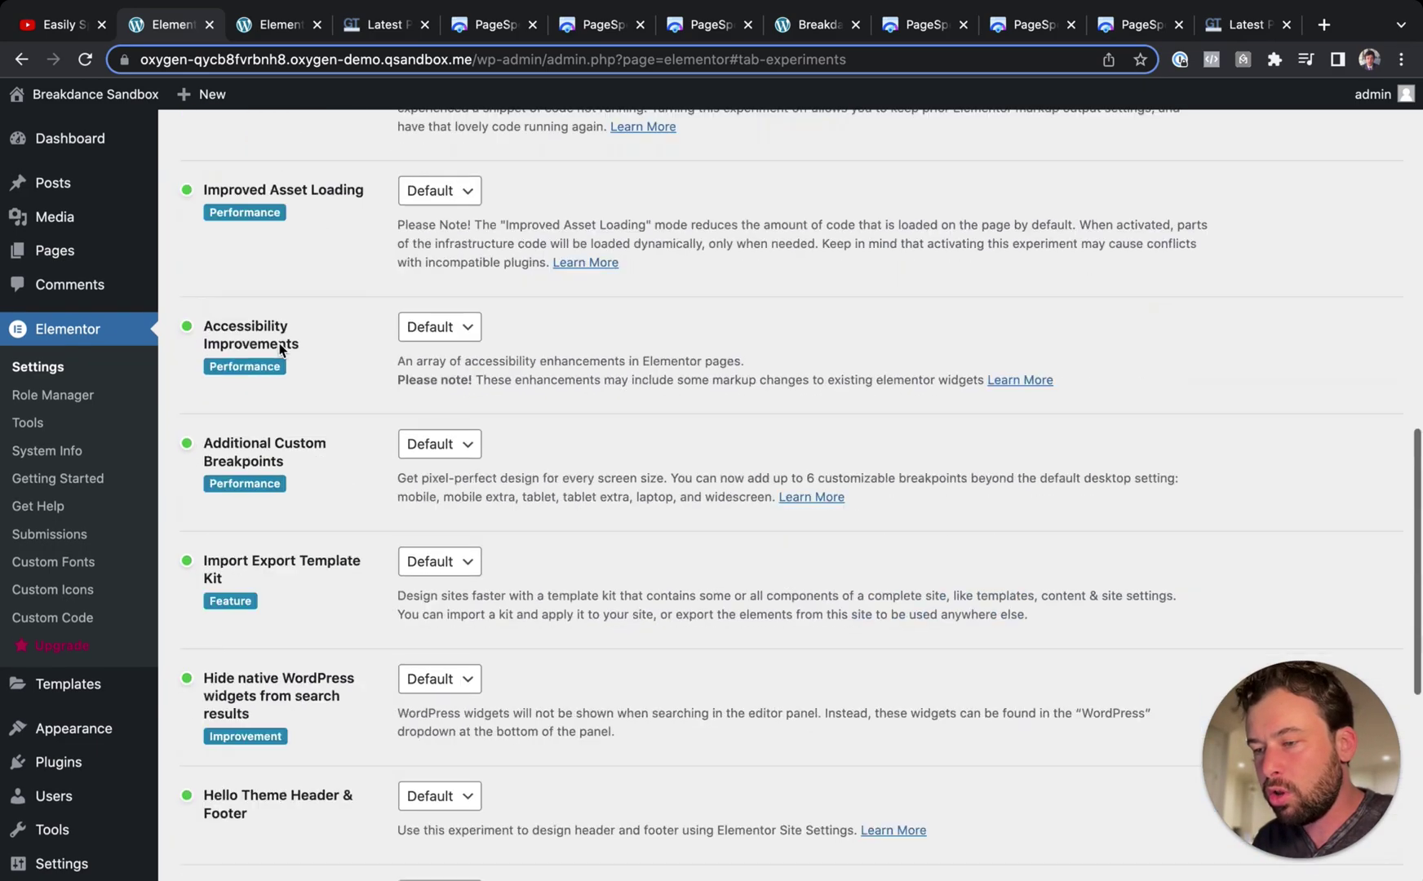
{"action": "scroll", "coordinate": [280, 350], "scroll_direction": "up", "scroll_amount": 3}
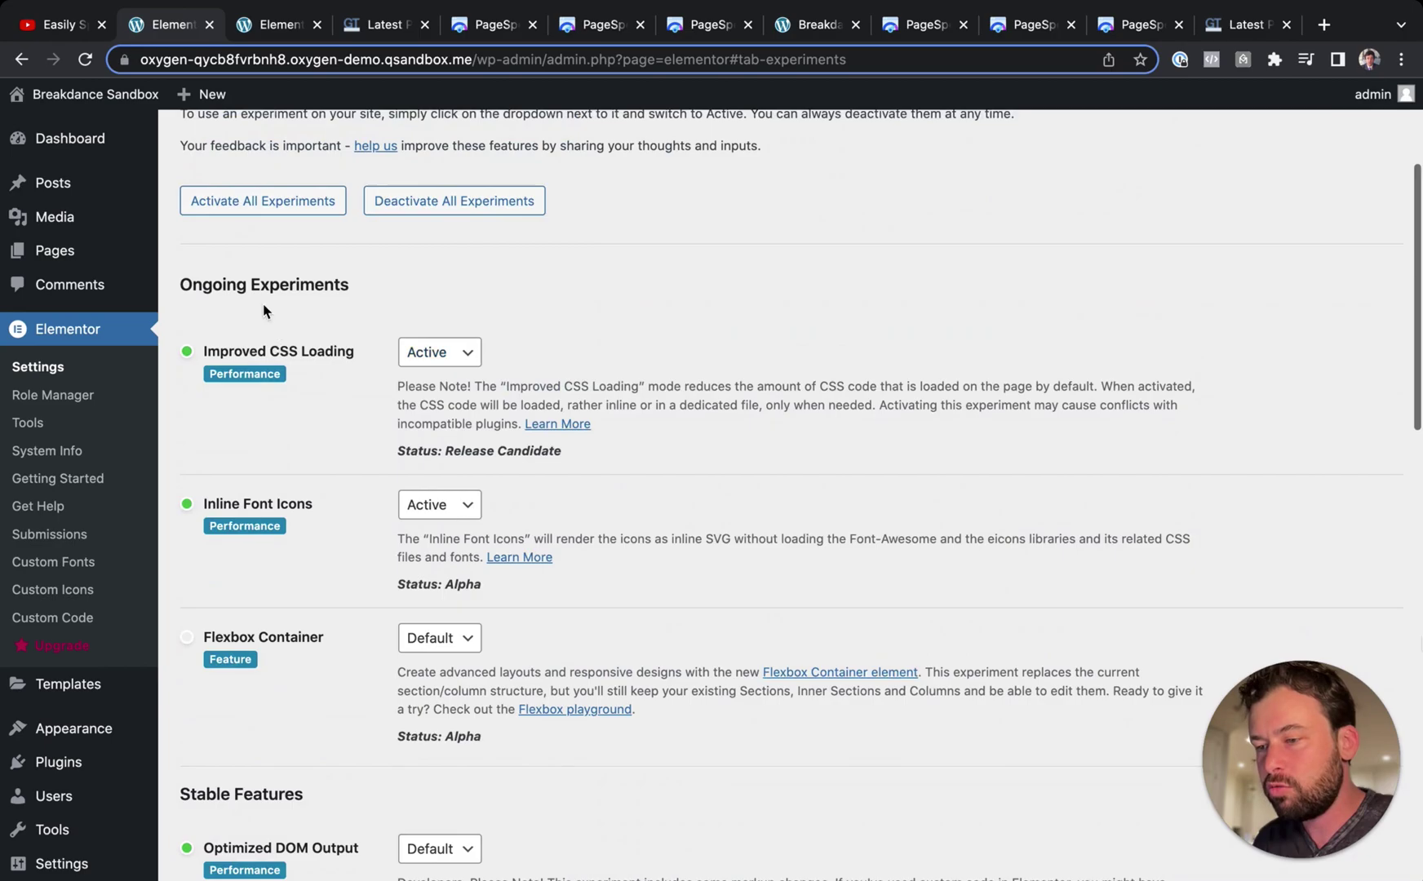
{"action": "left_click", "coordinate": [282, 27]}
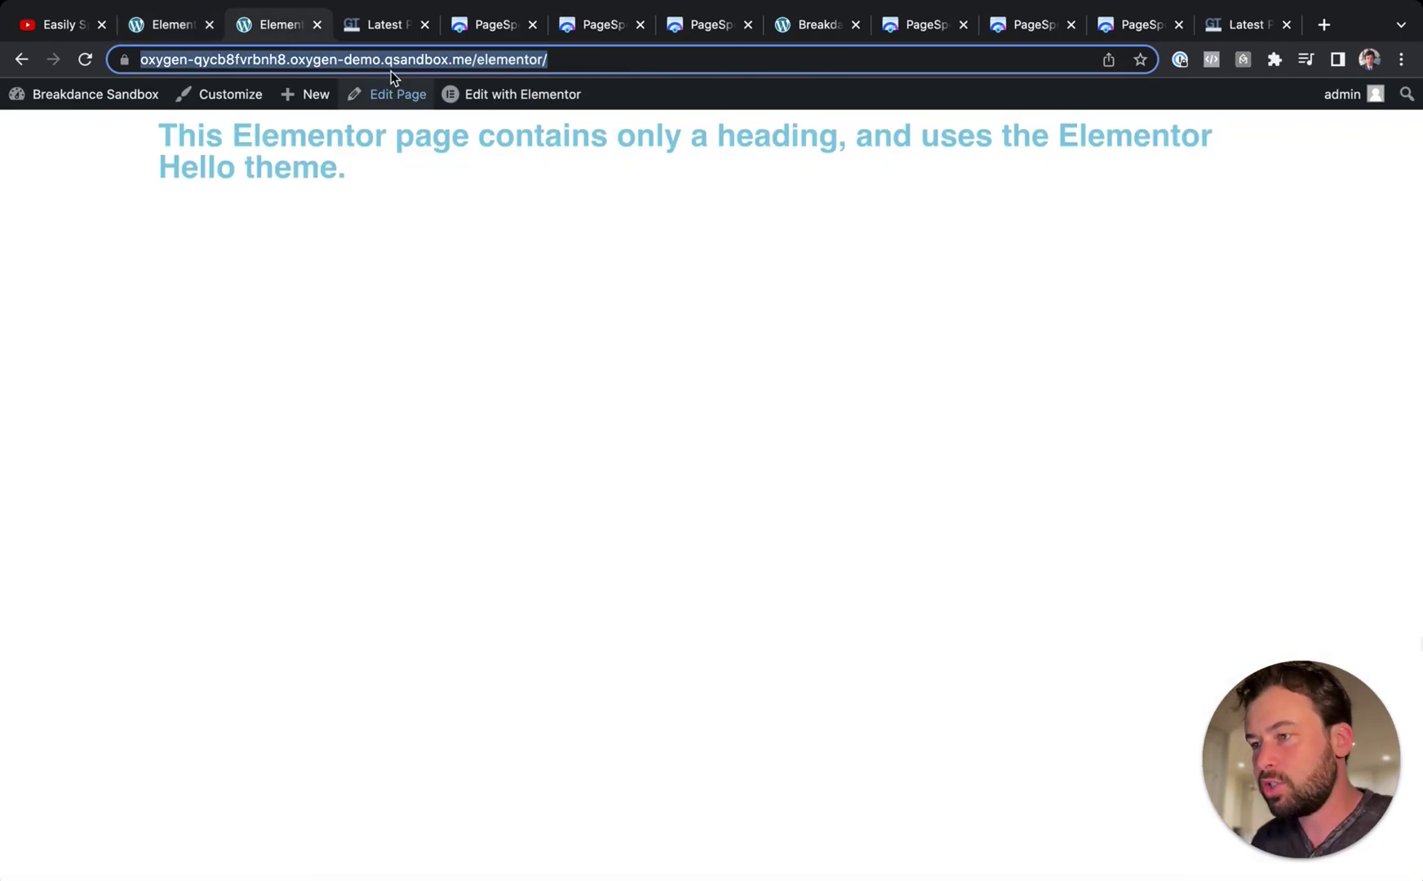
{"action": "left_click", "coordinate": [379, 29]}
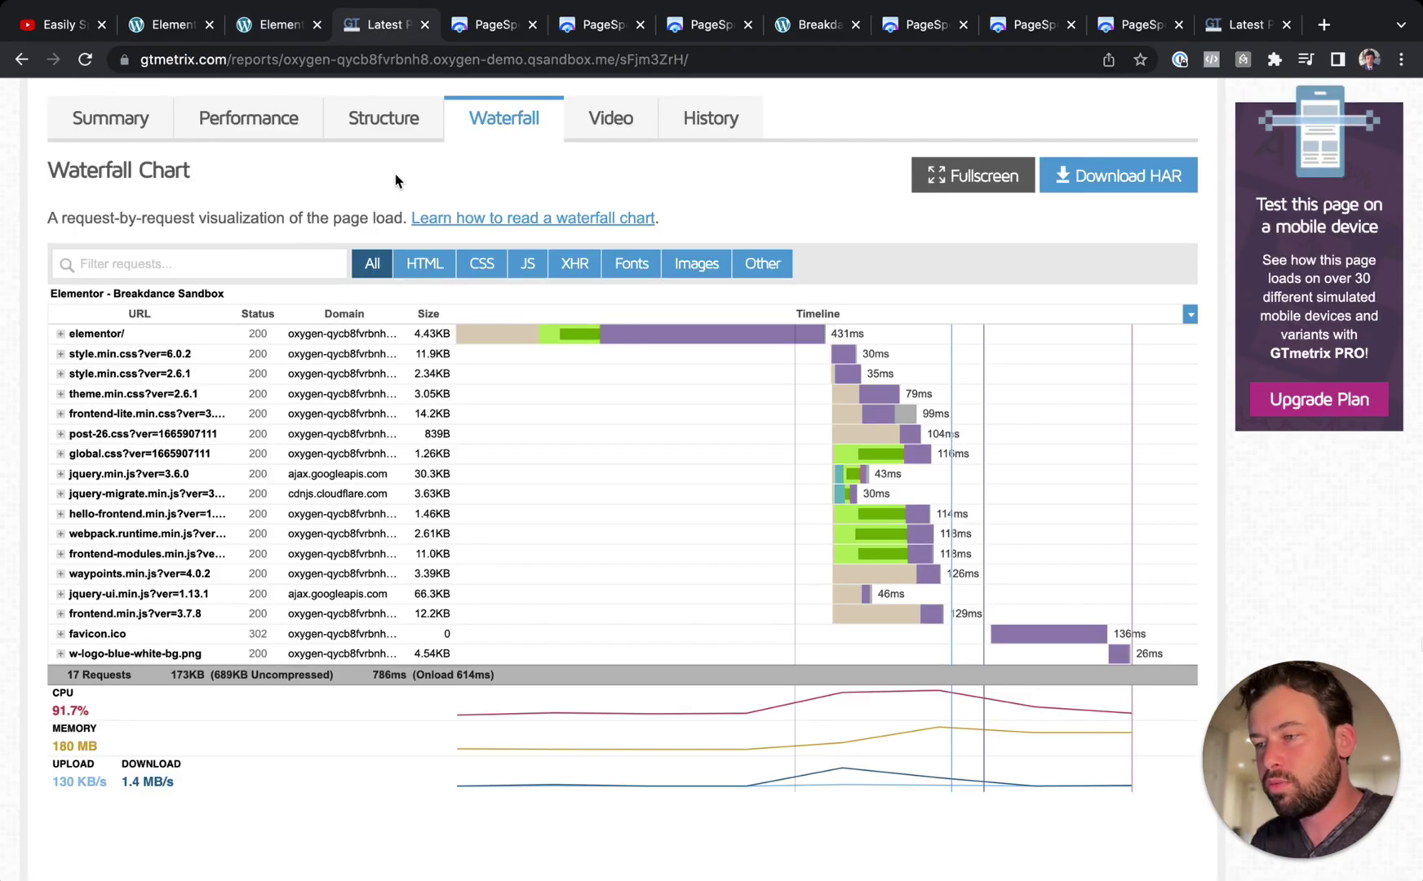
Step: Scroll to the Elementor waterfall summary: 17 requests, 173KB (689KB uncompressed), 786ms
{"action": "scroll", "coordinate": [399, 178], "scroll_direction": "up", "scroll_amount": 7}
{"action": "scroll", "coordinate": [181, 232], "scroll_direction": "down", "scroll_amount": 8}
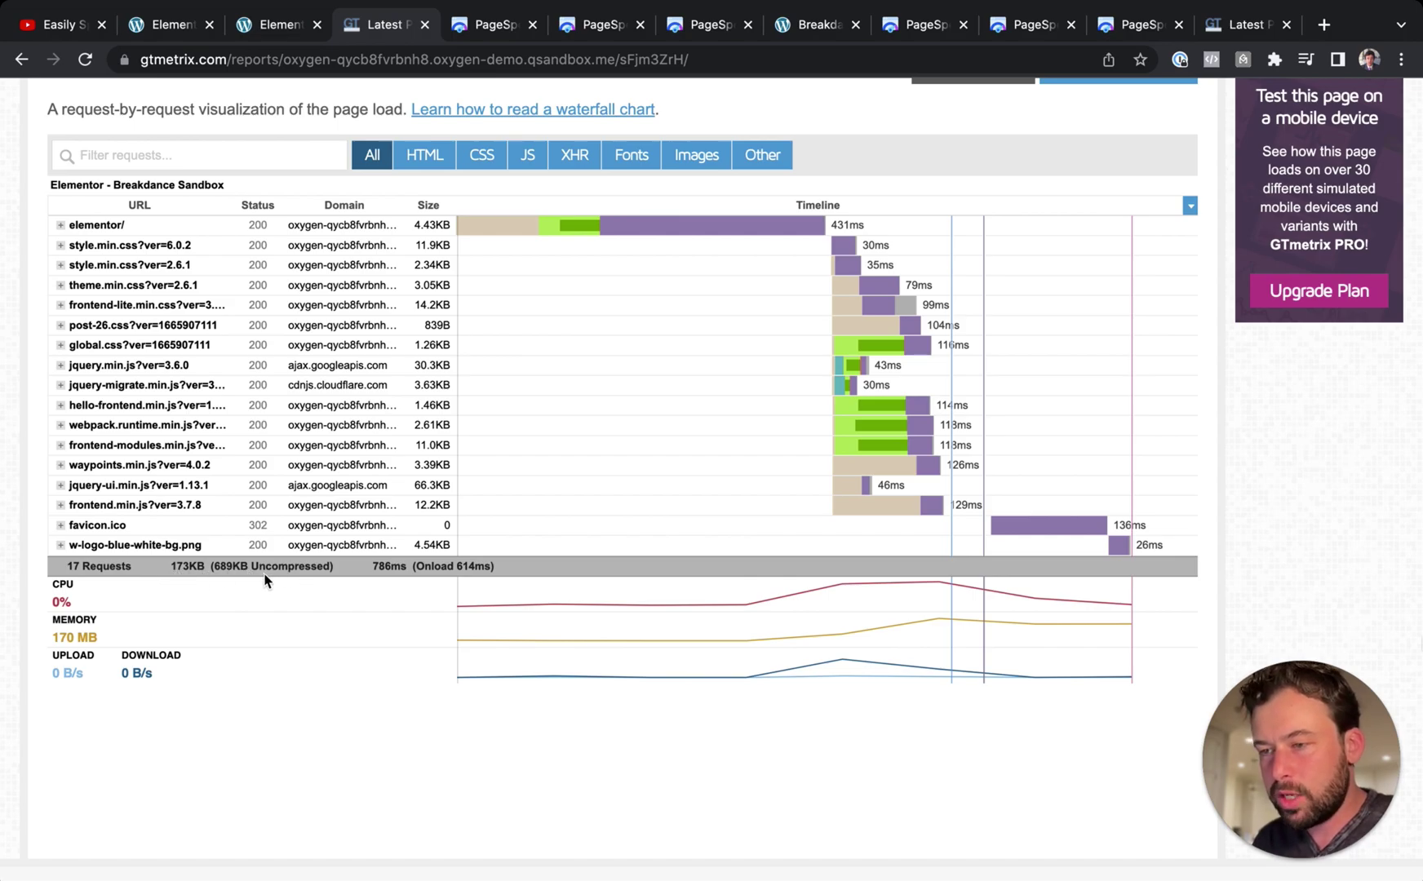
{"action": "scroll", "coordinate": [265, 573], "scroll_direction": "up", "scroll_amount": 1}
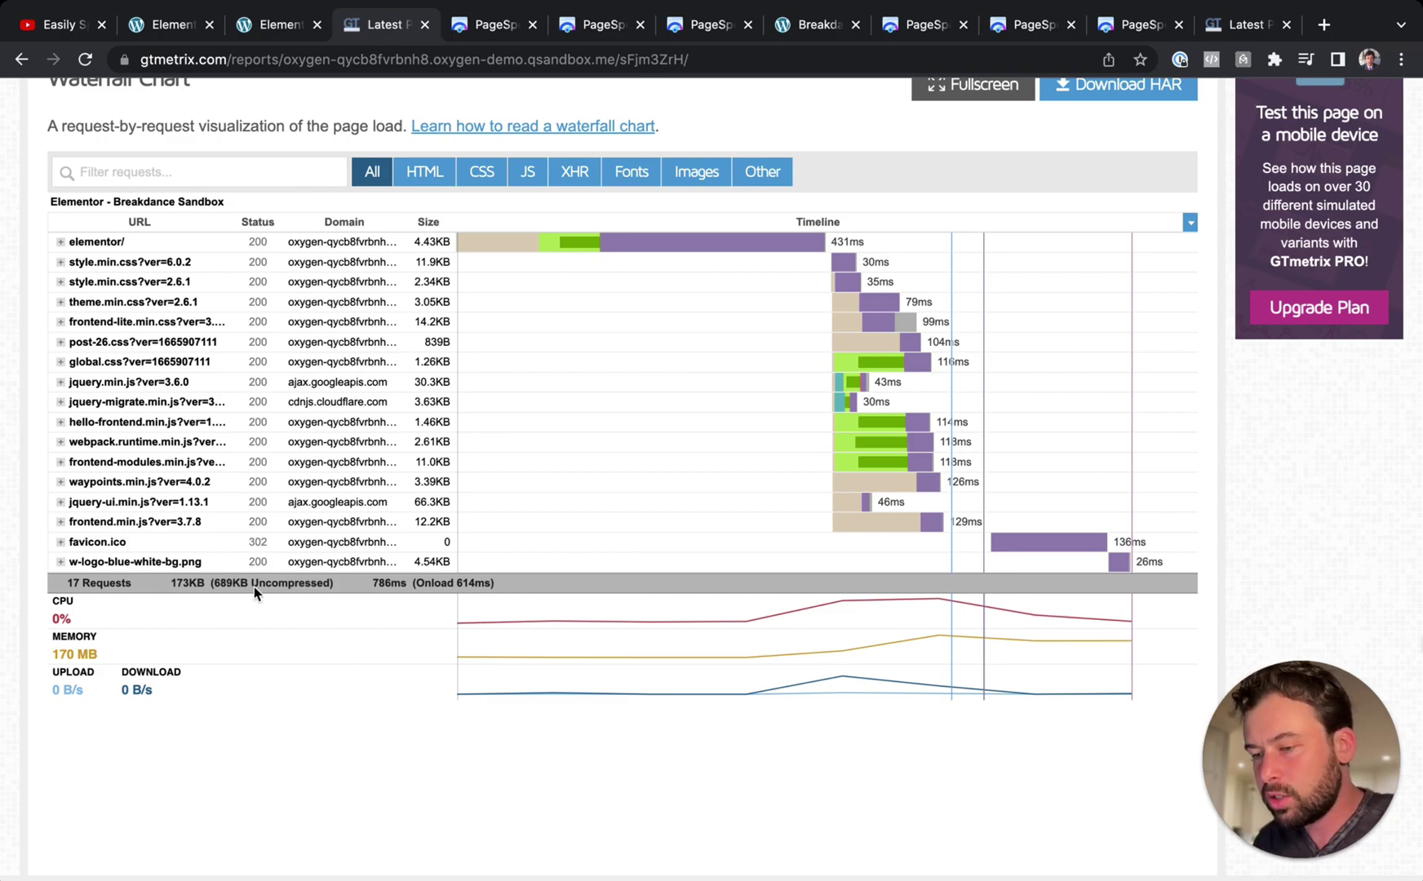
Step: Compare the Elementor PageSpeed mobile reports scoring 82, 94 and 88, then open the Breakdance test page
{"action": "left_click", "coordinate": [498, 27]}
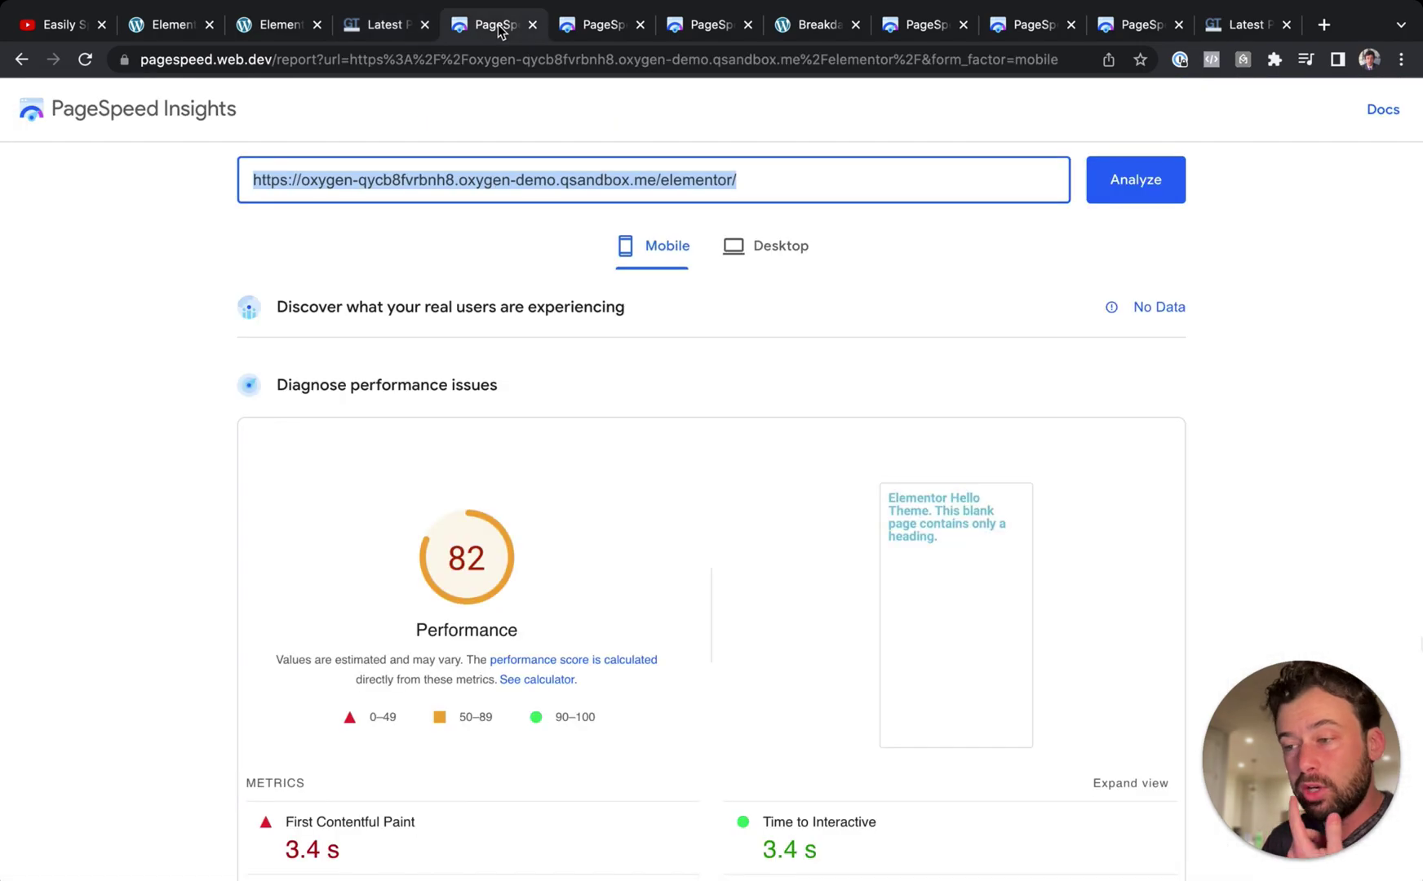
{"action": "left_click", "coordinate": [618, 33]}
{"action": "left_click", "coordinate": [675, 31]}
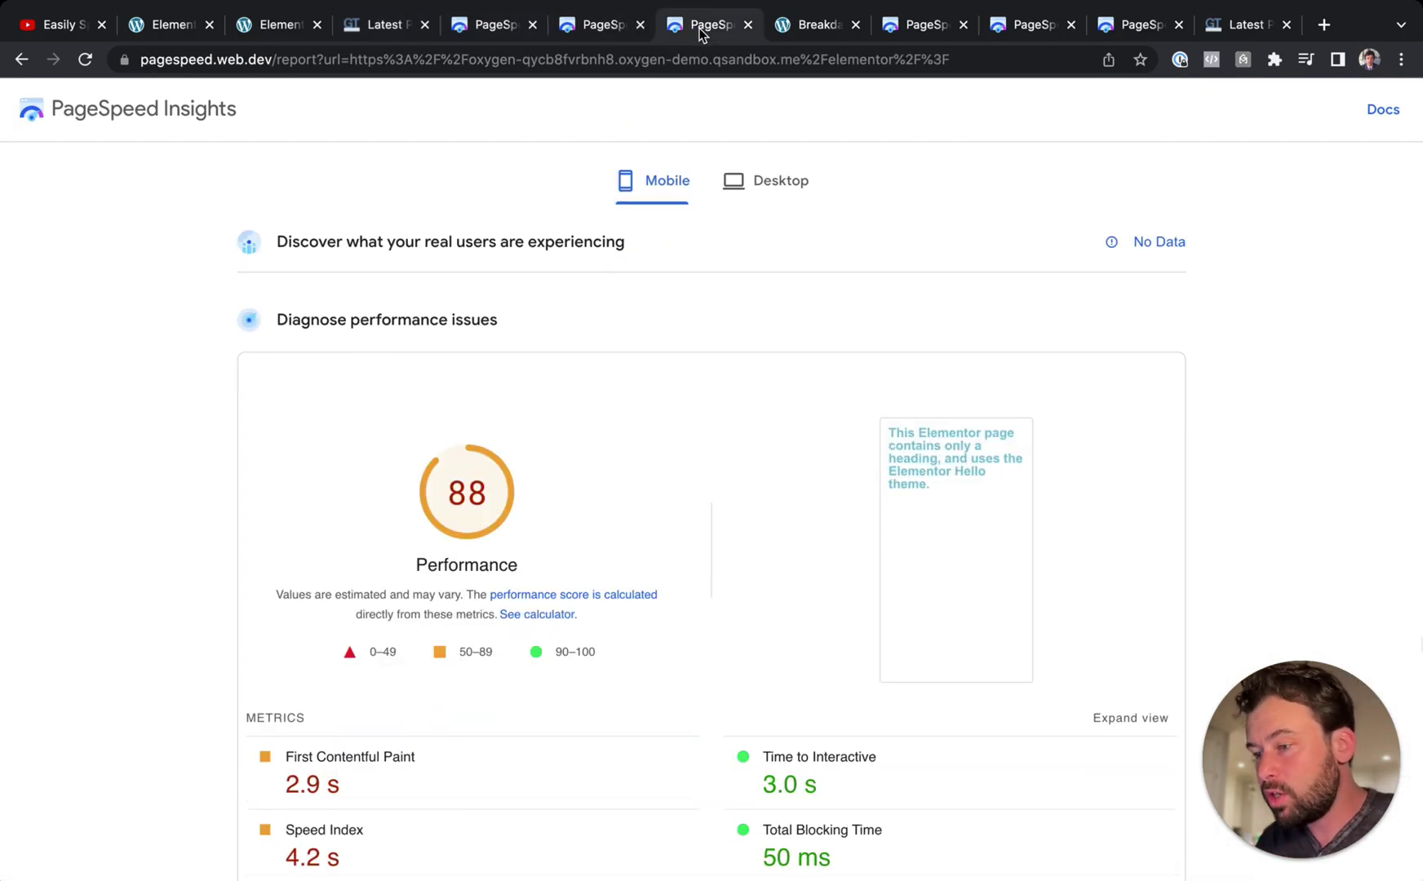
{"action": "left_click", "coordinate": [498, 26]}
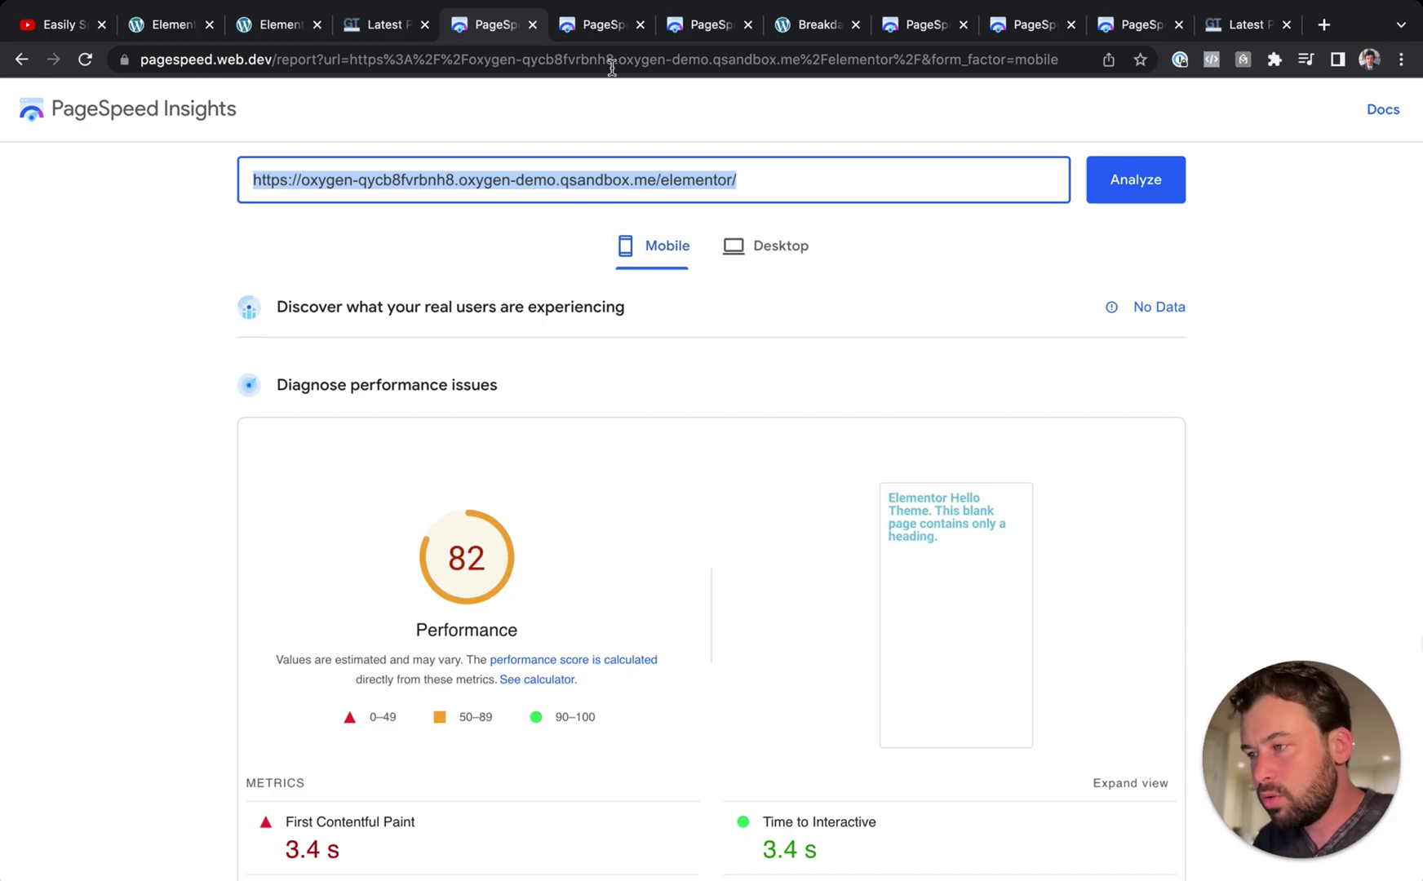
{"action": "left_click", "coordinate": [593, 33]}
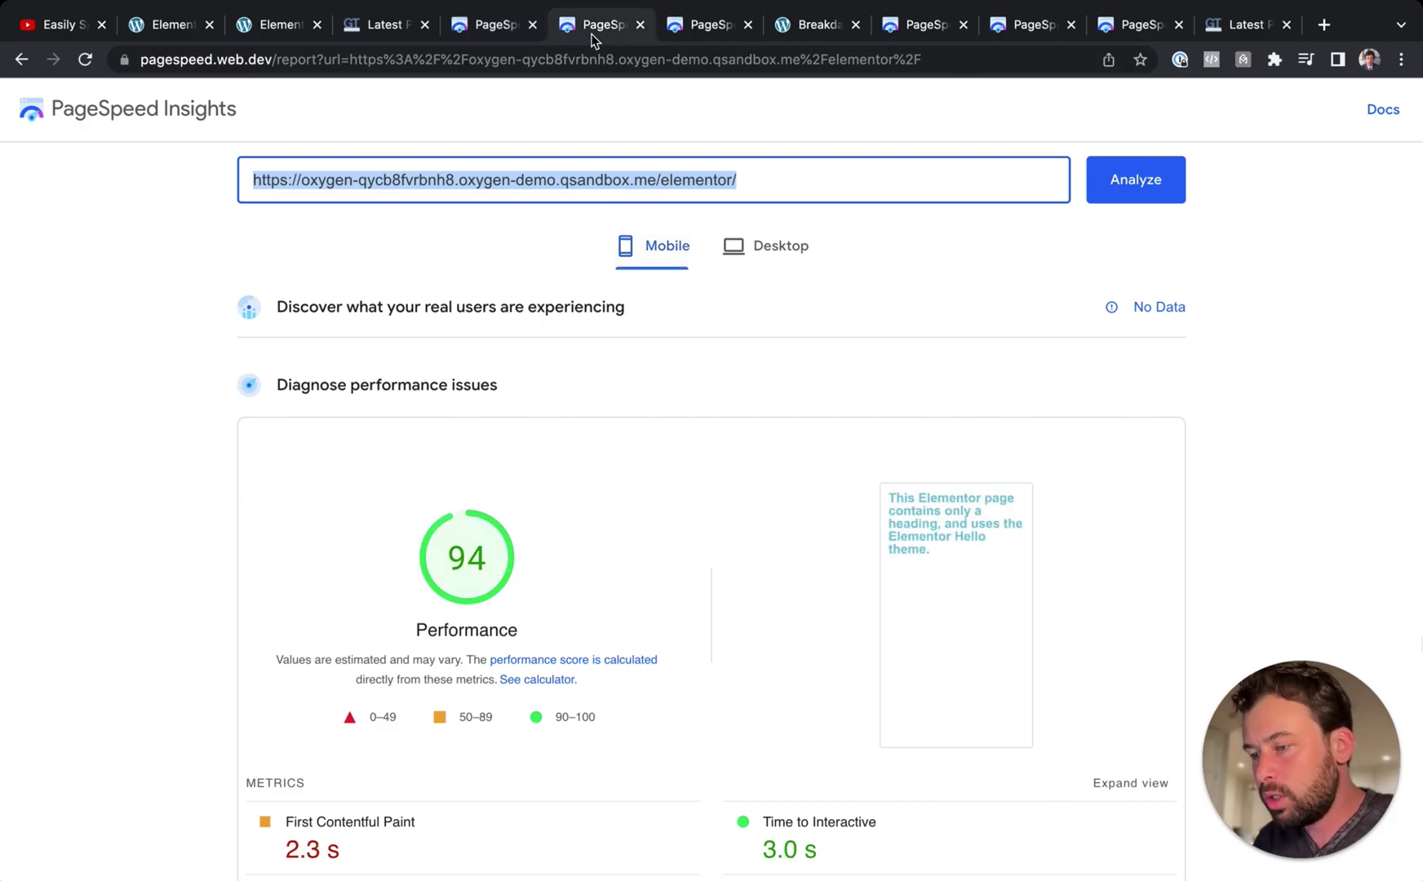
{"action": "left_click", "coordinate": [720, 31]}
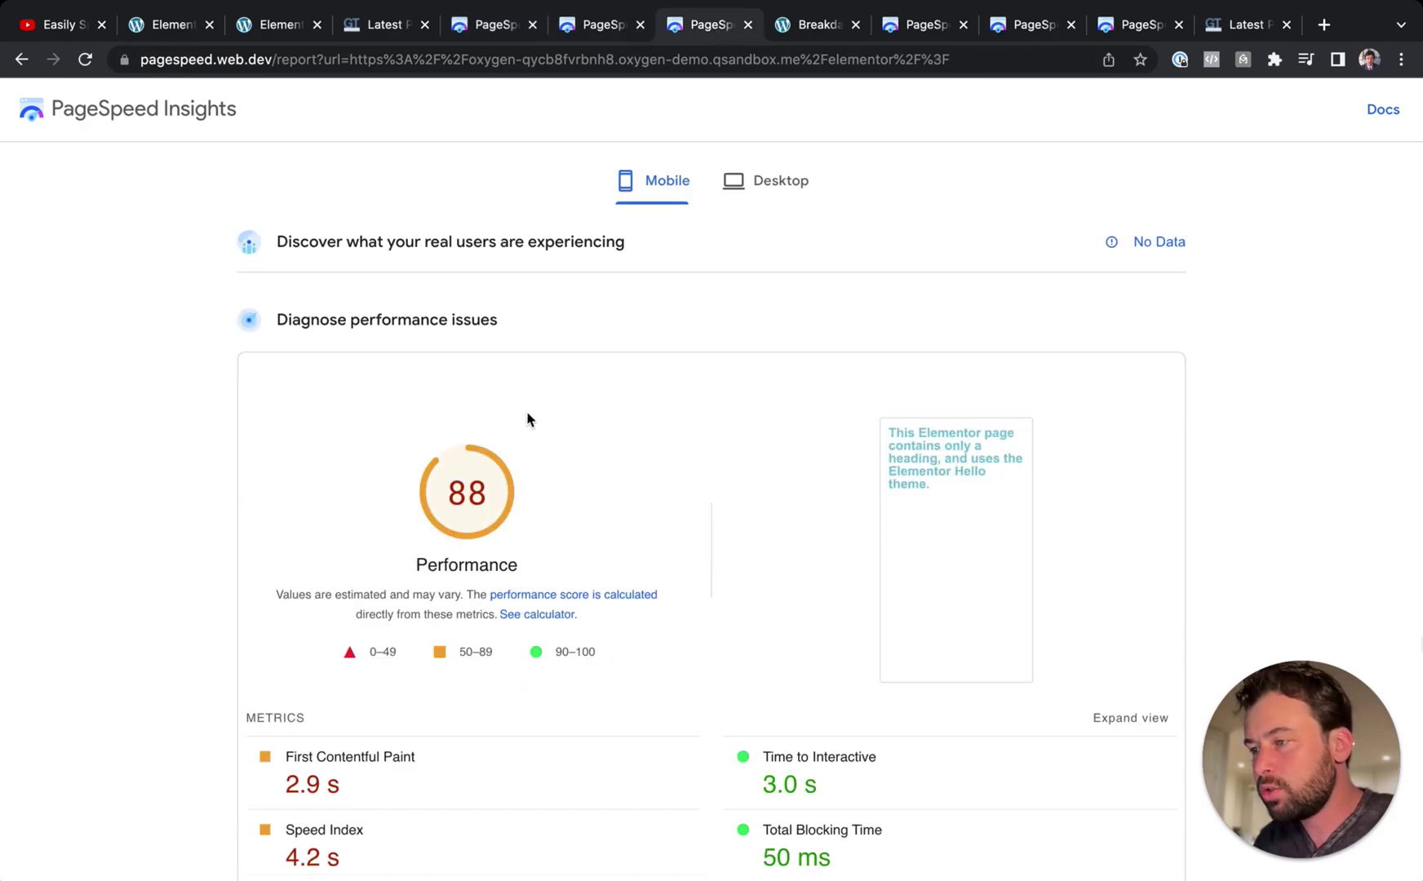
{"action": "left_click", "coordinate": [815, 24]}
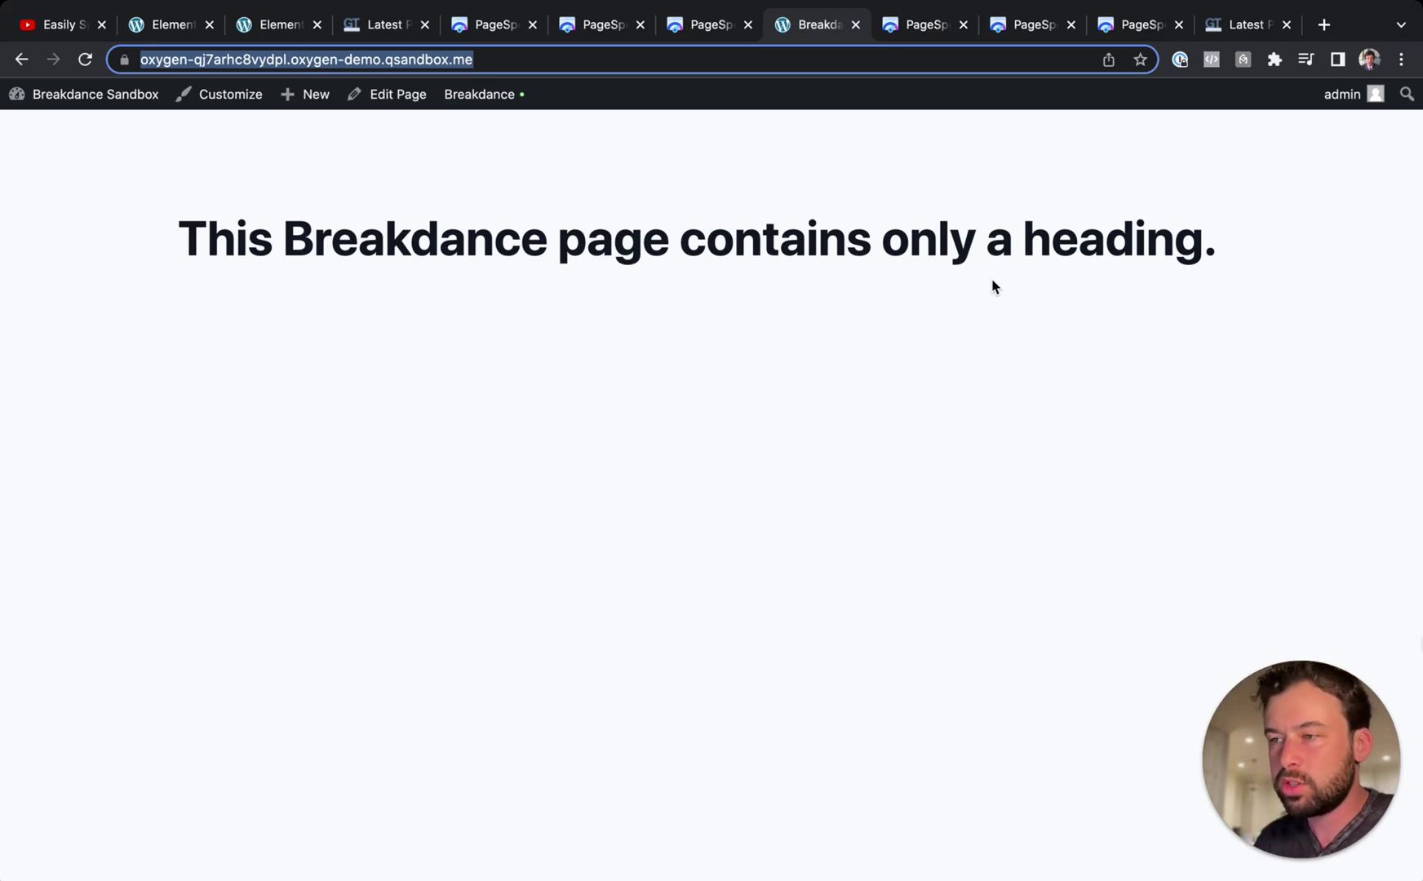
Step: Review the Breakdance page's PageSpeed reports, which score 99 on mobile, then open its GTmetrix report
{"action": "left_click", "coordinate": [910, 31]}
{"action": "left_click", "coordinate": [1023, 32]}
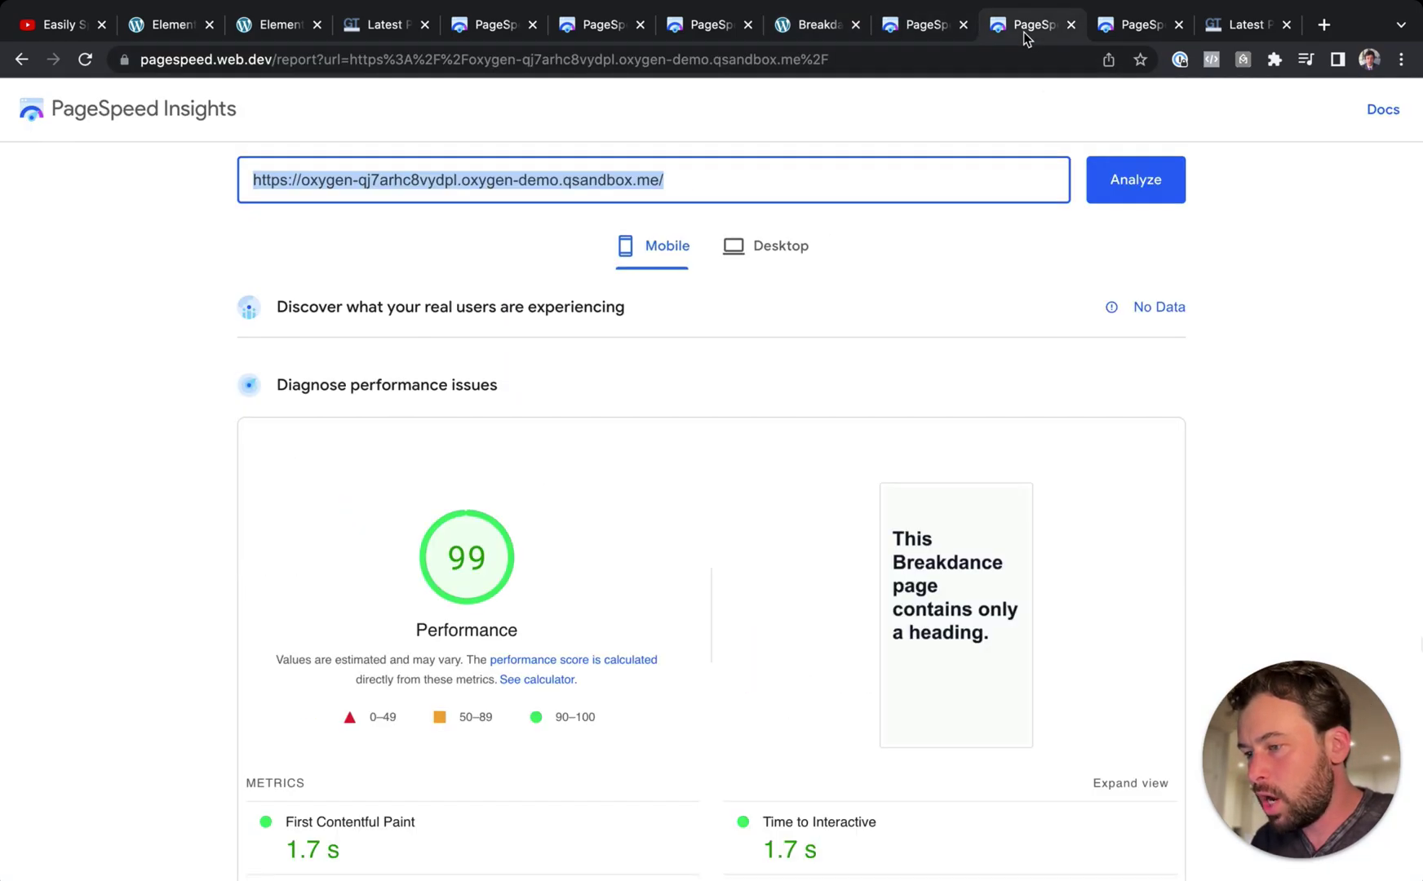
{"action": "left_click", "coordinate": [1126, 34]}
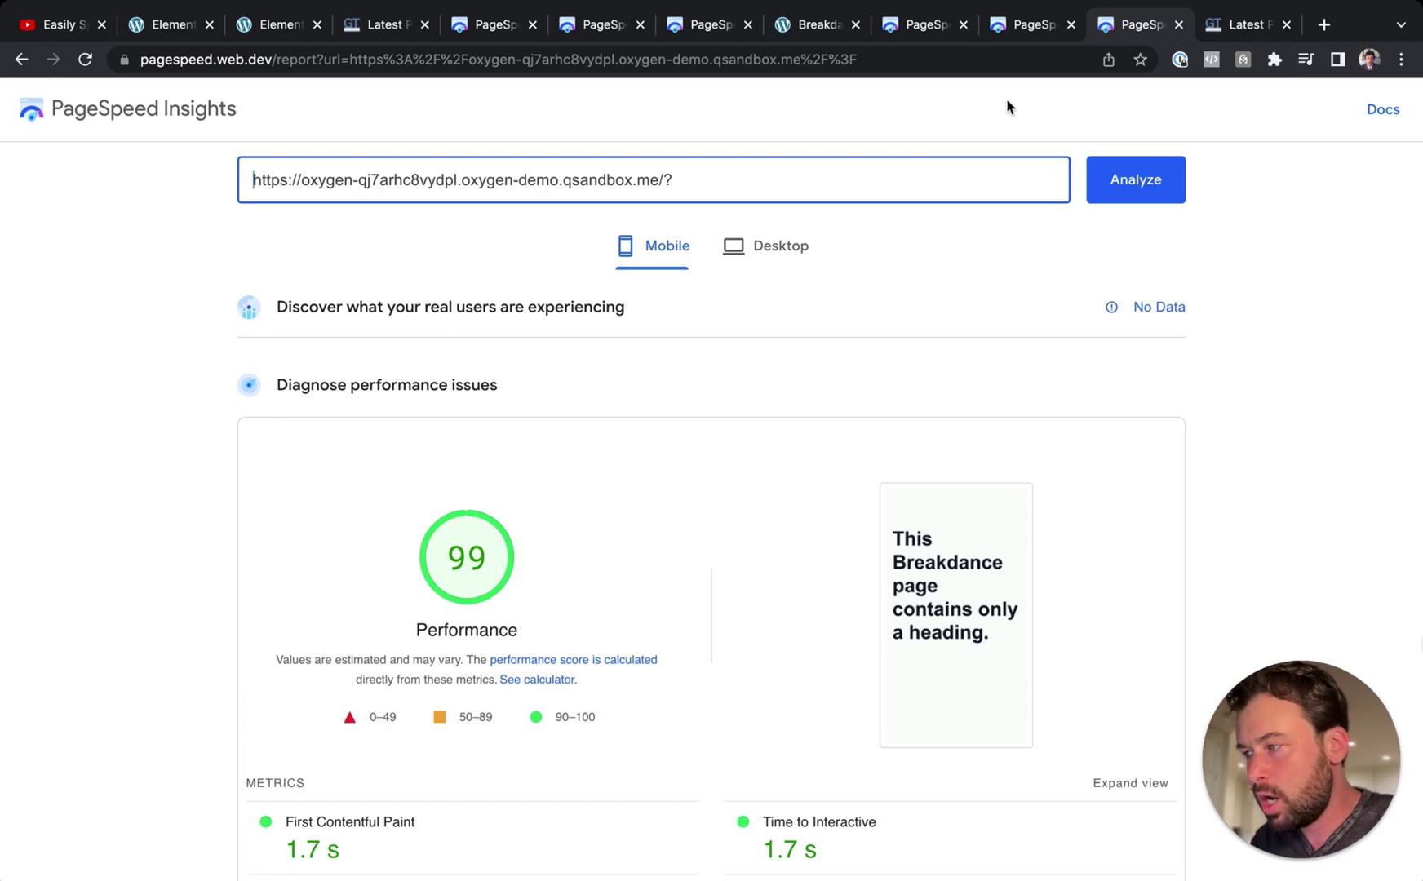
{"action": "left_click", "coordinate": [929, 33]}
{"action": "left_click", "coordinate": [1129, 33]}
{"action": "left_click", "coordinate": [1244, 25]}
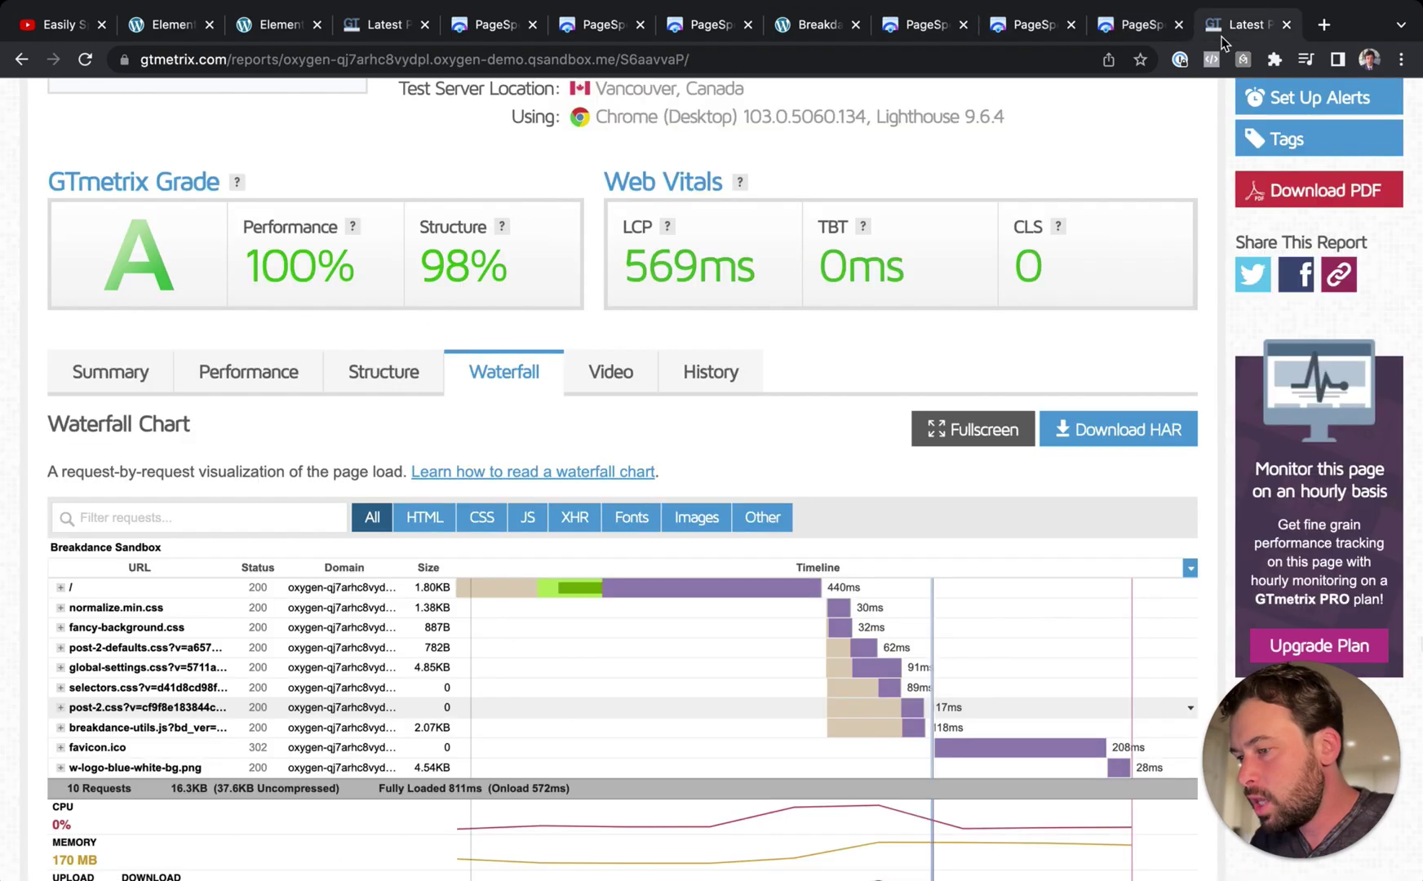
Step: Place the Breakdance GTmetrix tab (16.3KB, 10 requests) beside Elementor's (173KB, 17 requests) and compare them
{"action": "scroll", "coordinate": [491, 211], "scroll_direction": "up", "scroll_amount": 5}
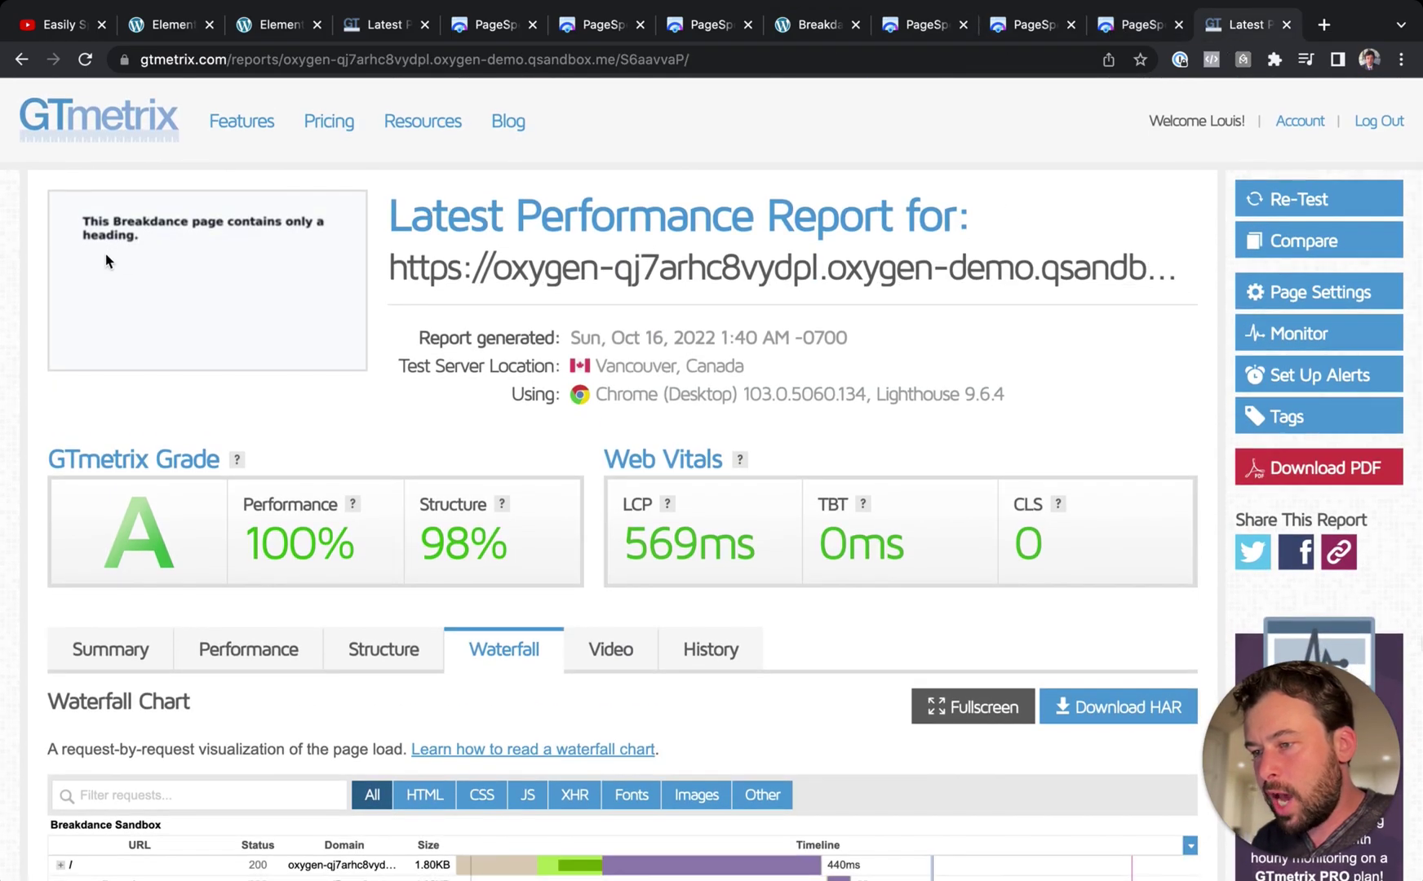
{"action": "scroll", "coordinate": [278, 235], "scroll_direction": "down", "scroll_amount": 5}
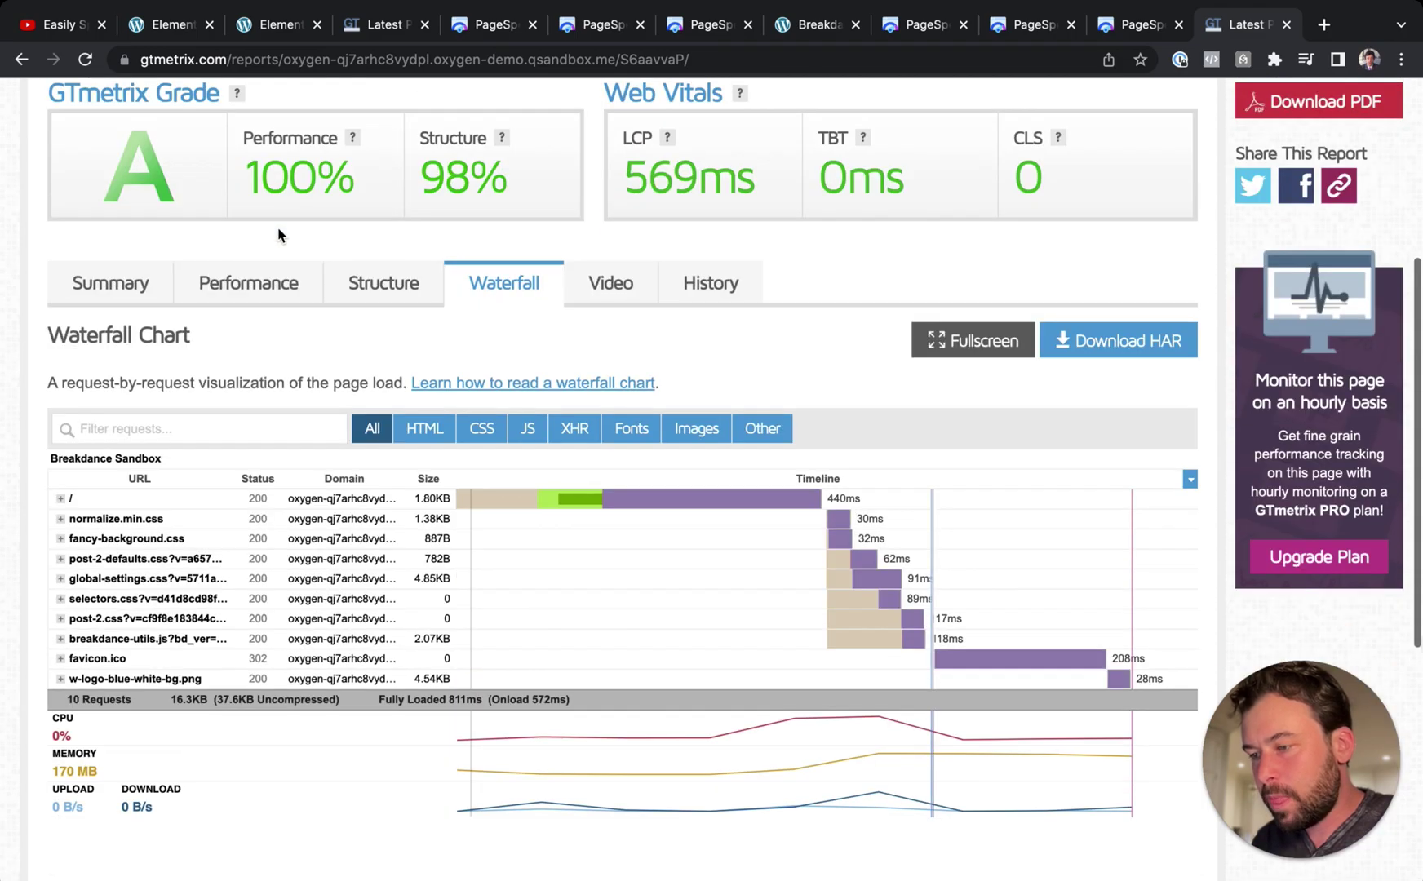
{"action": "scroll", "coordinate": [522, 286], "scroll_direction": "down", "scroll_amount": 1}
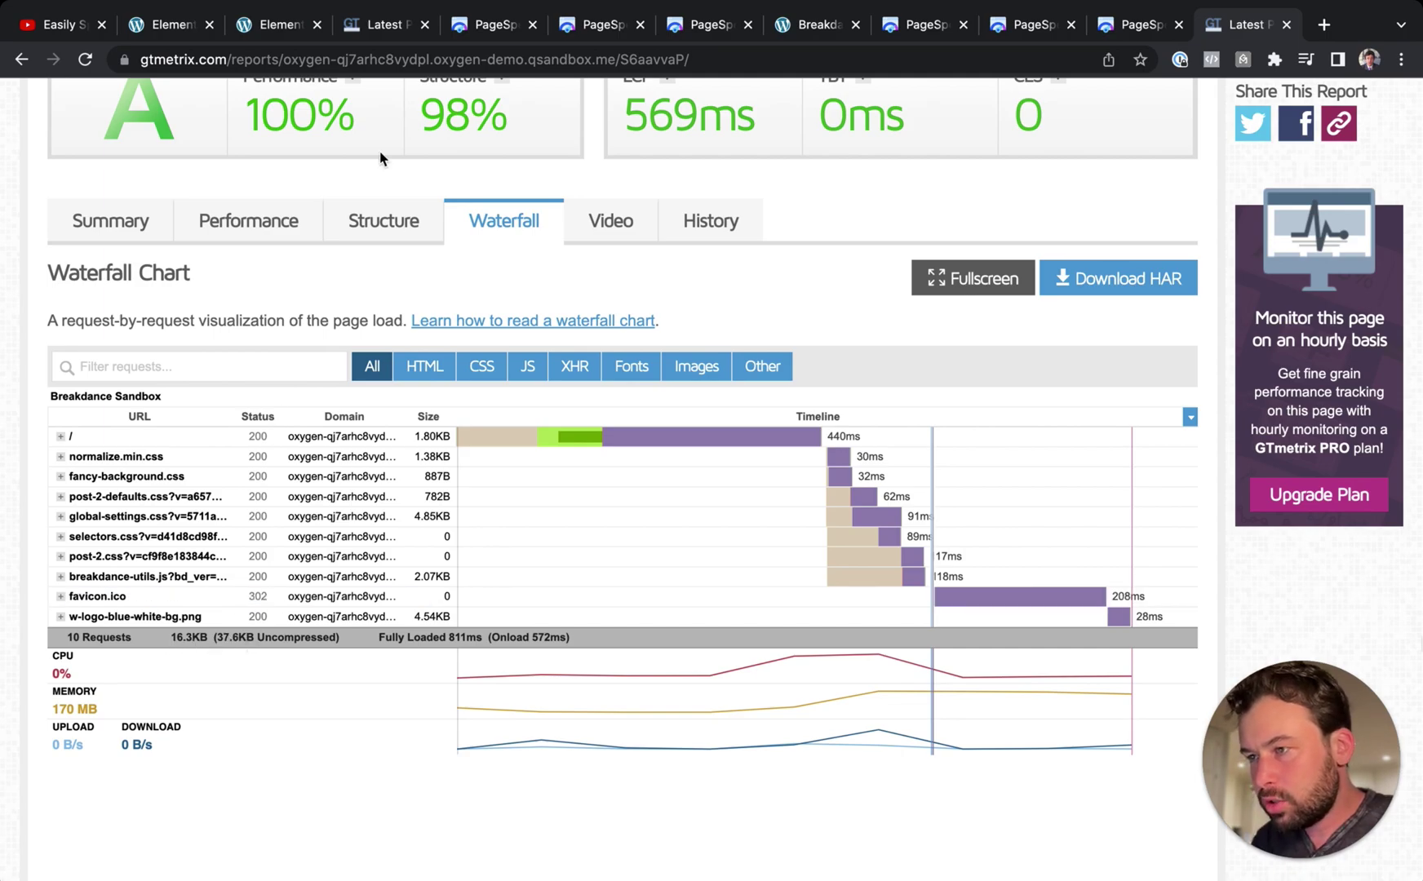
{"action": "left_click", "coordinate": [369, 31]}
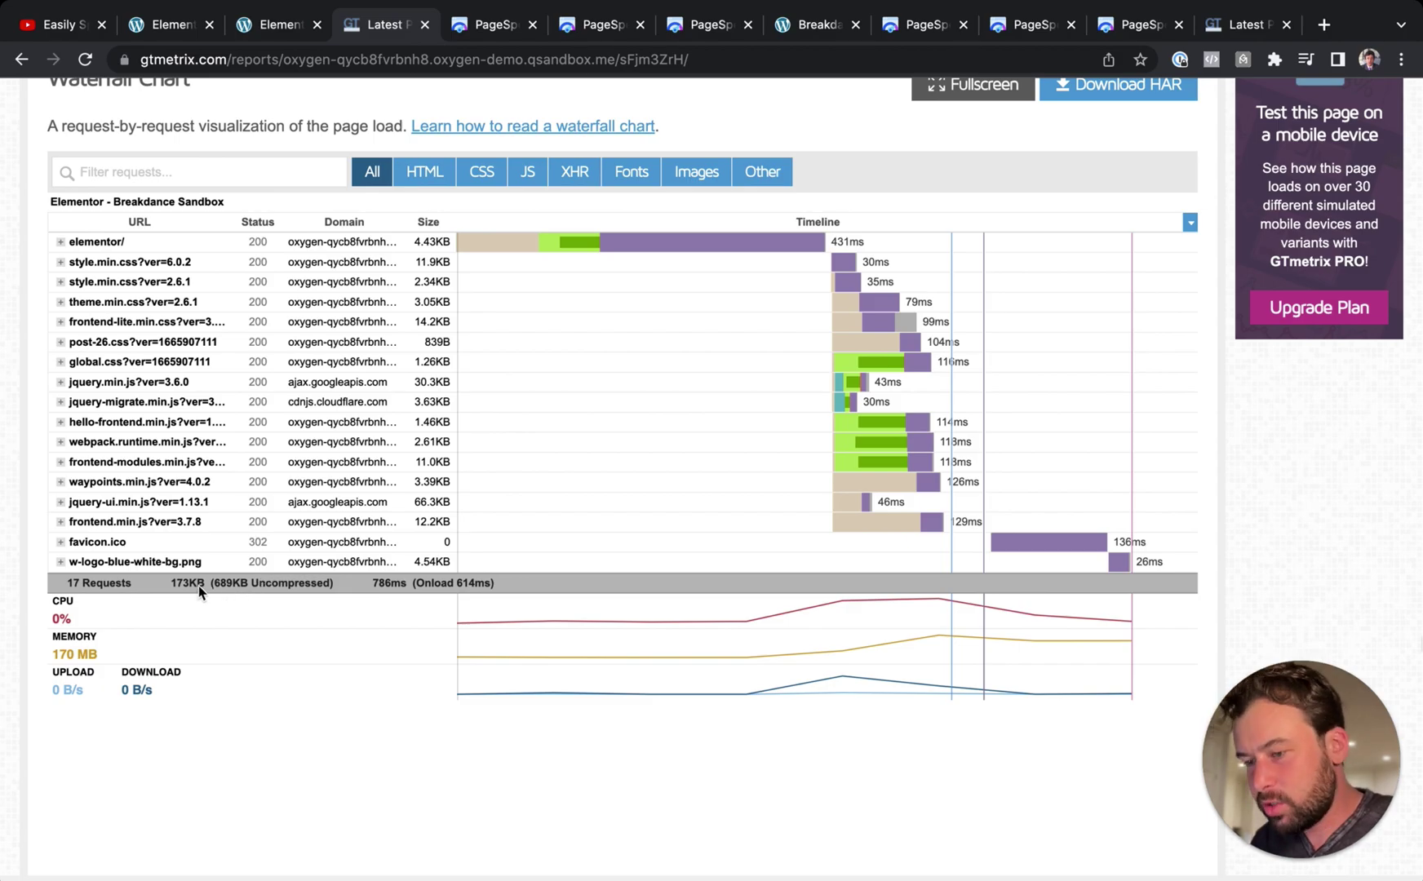
{"action": "left_click_drag", "start_coordinate": [1261, 30], "coordinate": [497, 31]}
{"action": "left_click", "coordinate": [388, 31]}
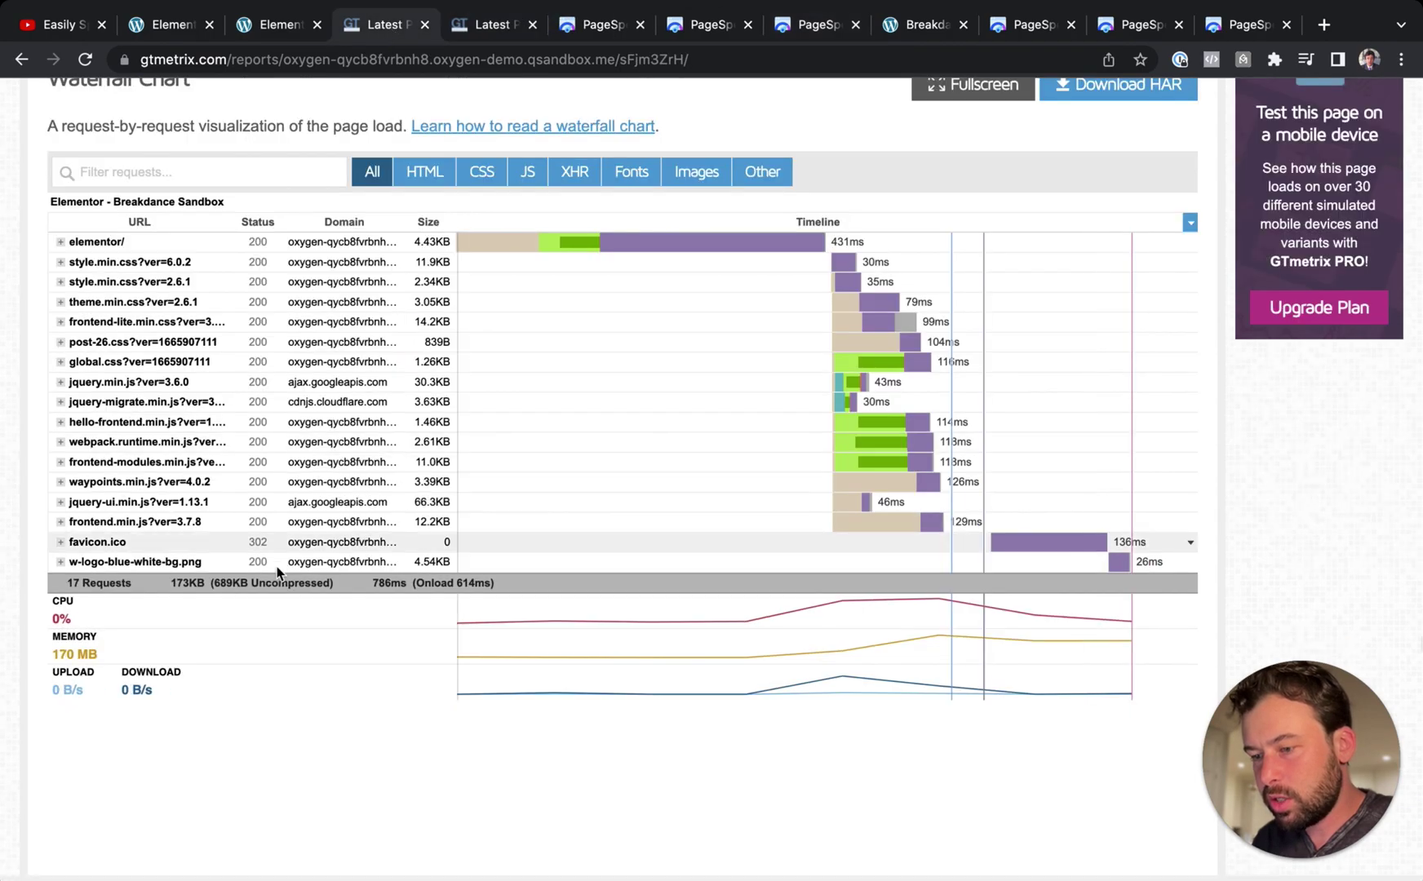
{"action": "left_click", "coordinate": [503, 35]}
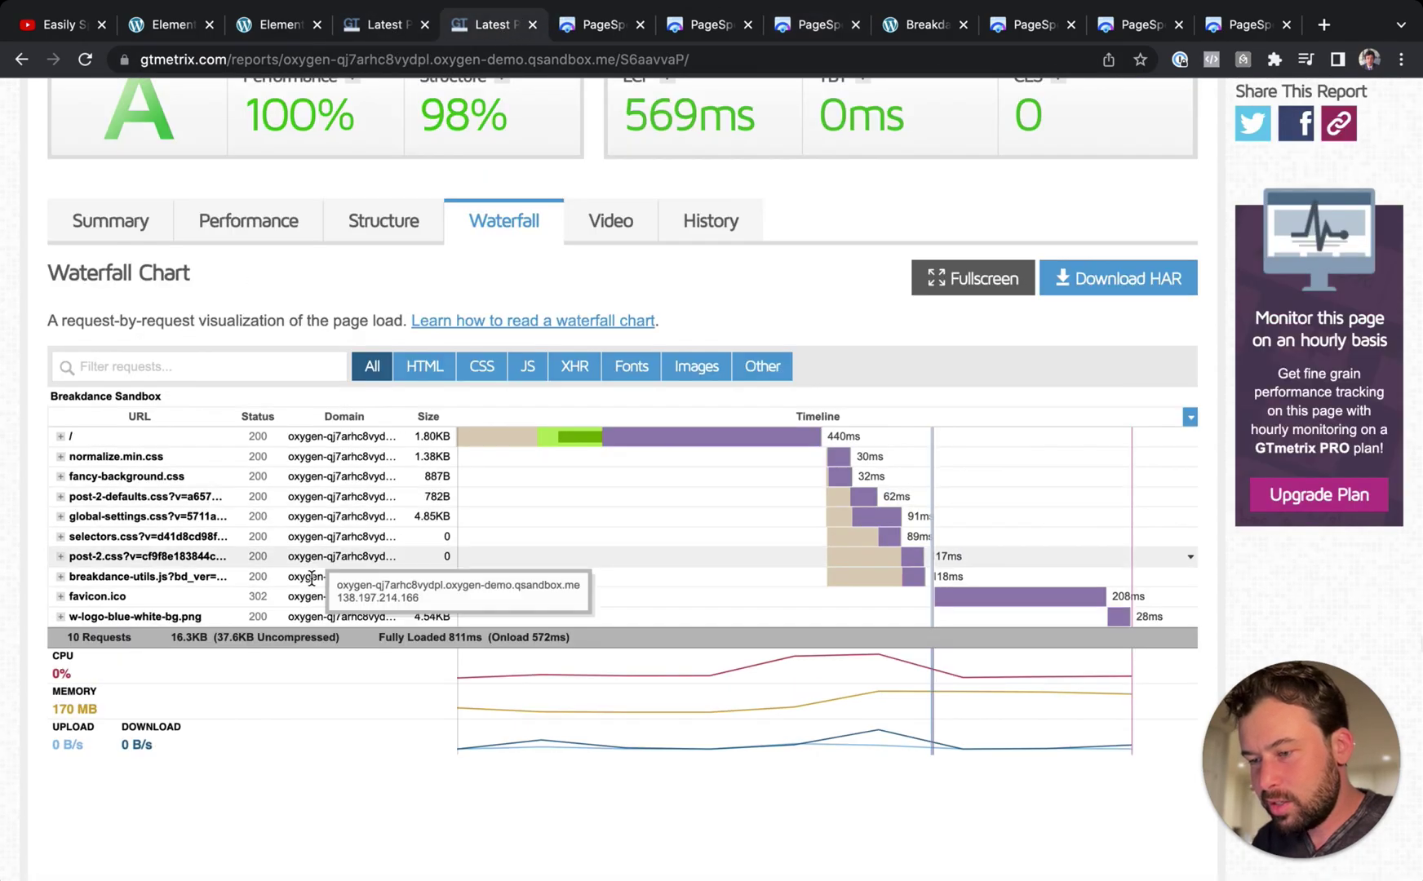
Step: In Calculator, compute 37 ÷ 689 × 100 ≈ 5.37
{"action": "key", "text": "super+space"}
{"action": "type", "text": "calcul"}
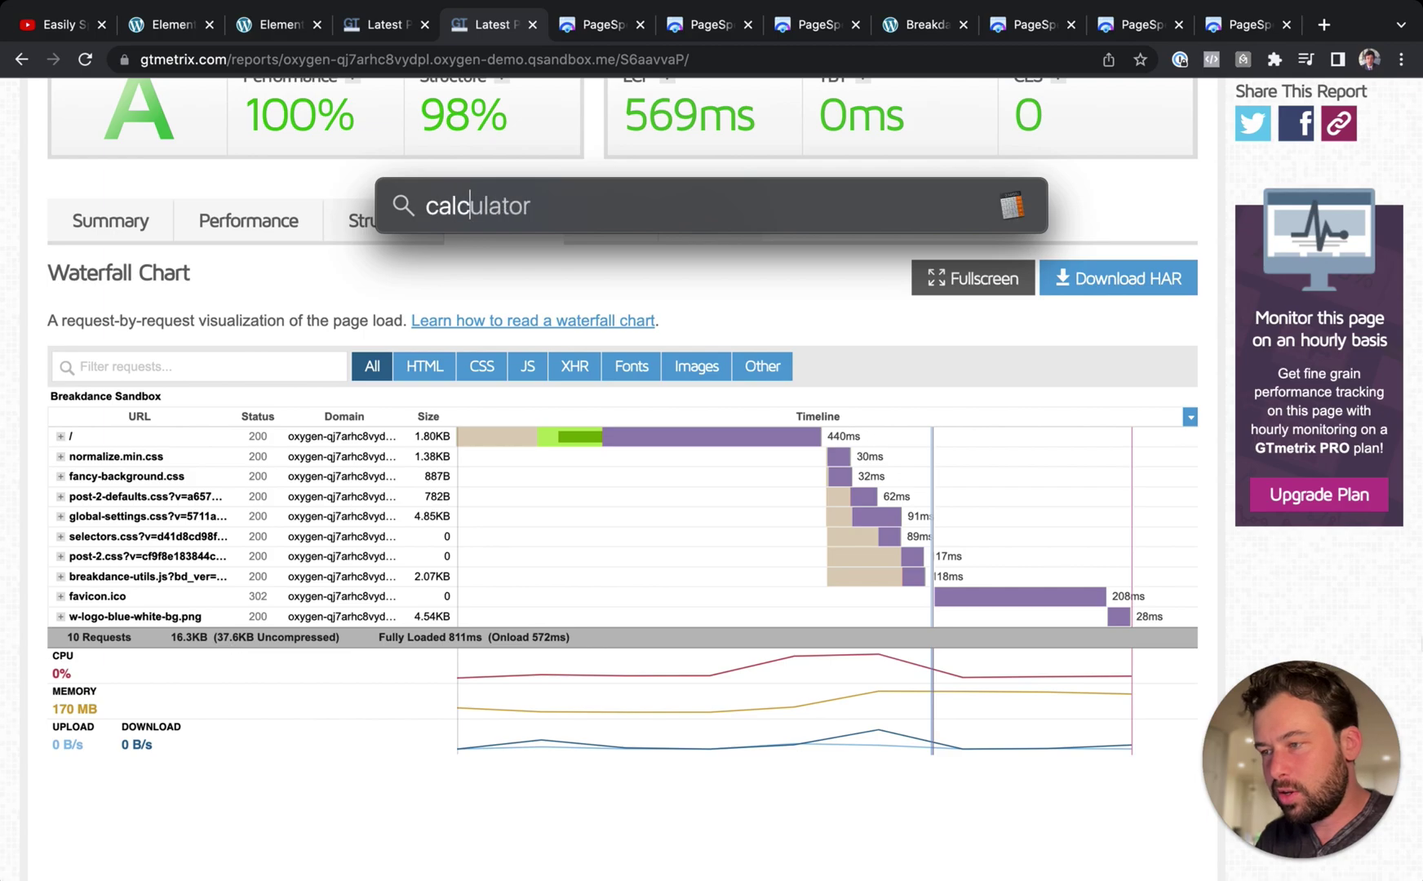
{"action": "key", "text": "Return"}
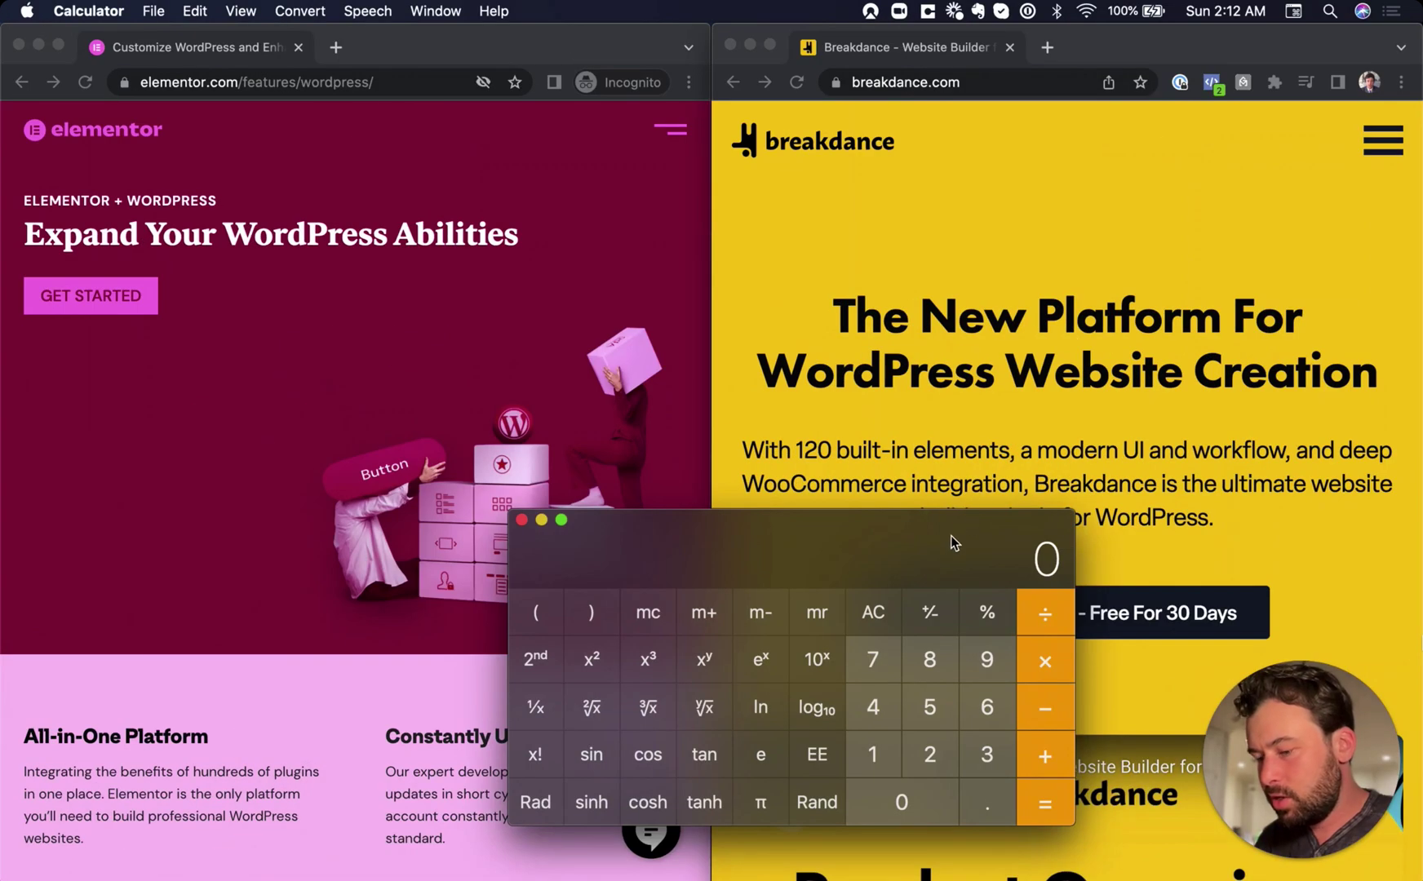
{"action": "type", "text": "37/689"}
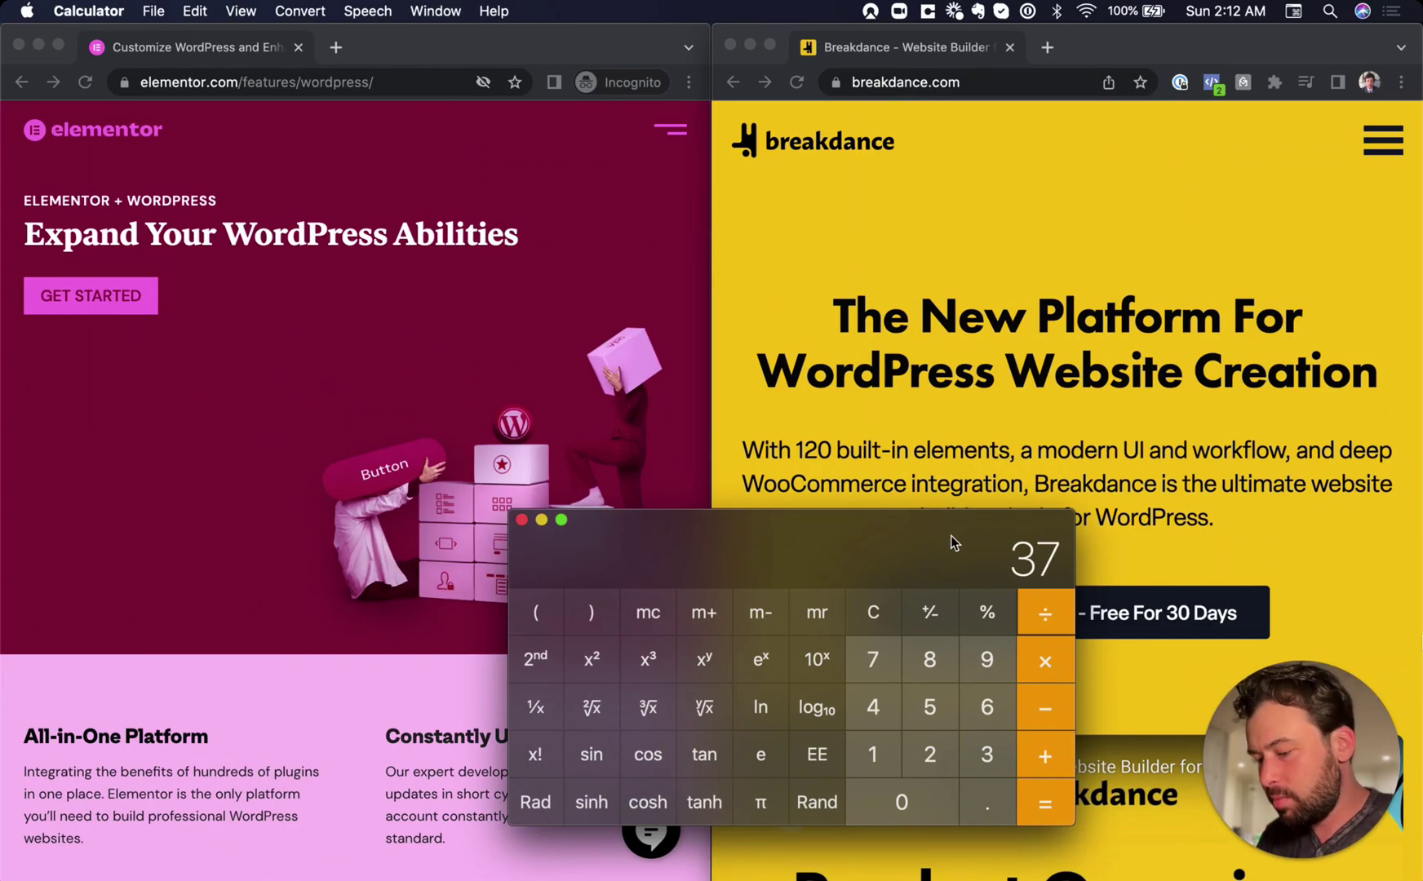
{"action": "key", "text": "Return"}
{"action": "type", "text": "*100"}
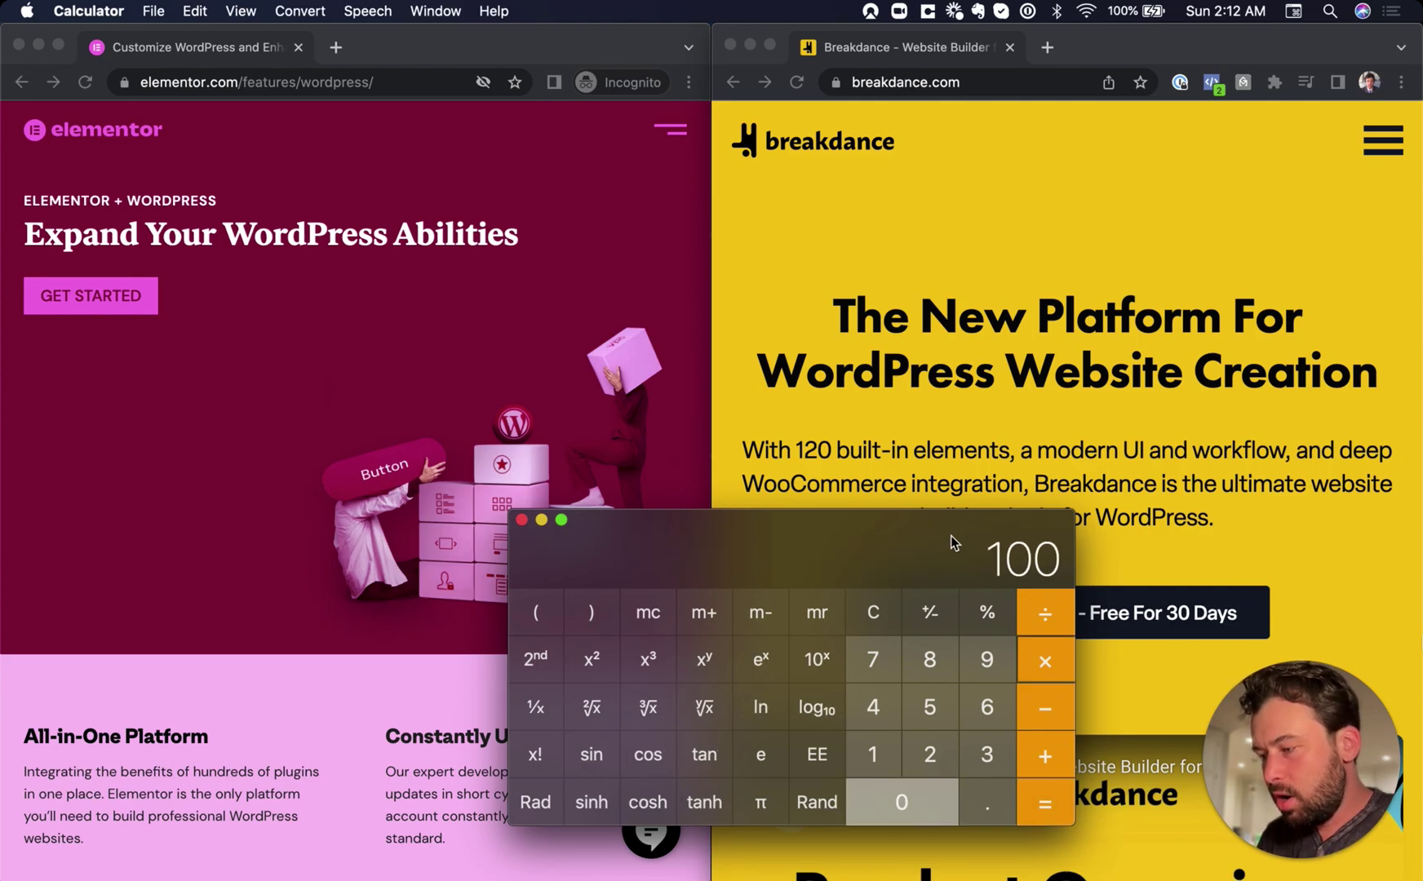
{"action": "key", "text": "Return"}
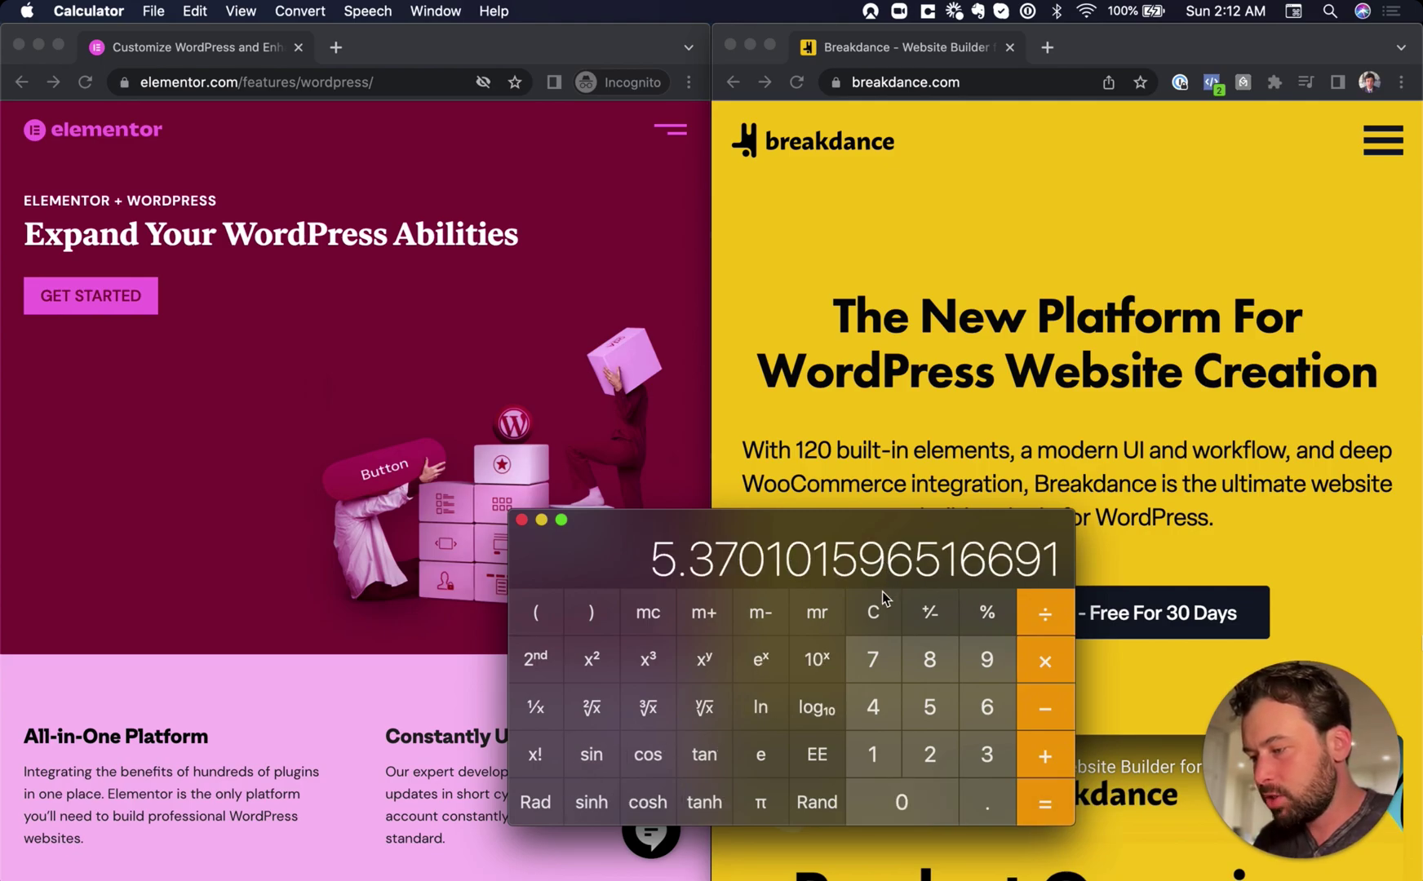
Step: Clear the calculator and return to the Elementor GTmetrix report
{"action": "left_click", "coordinate": [875, 612]}
{"action": "key", "text": "ctrl+Right"}
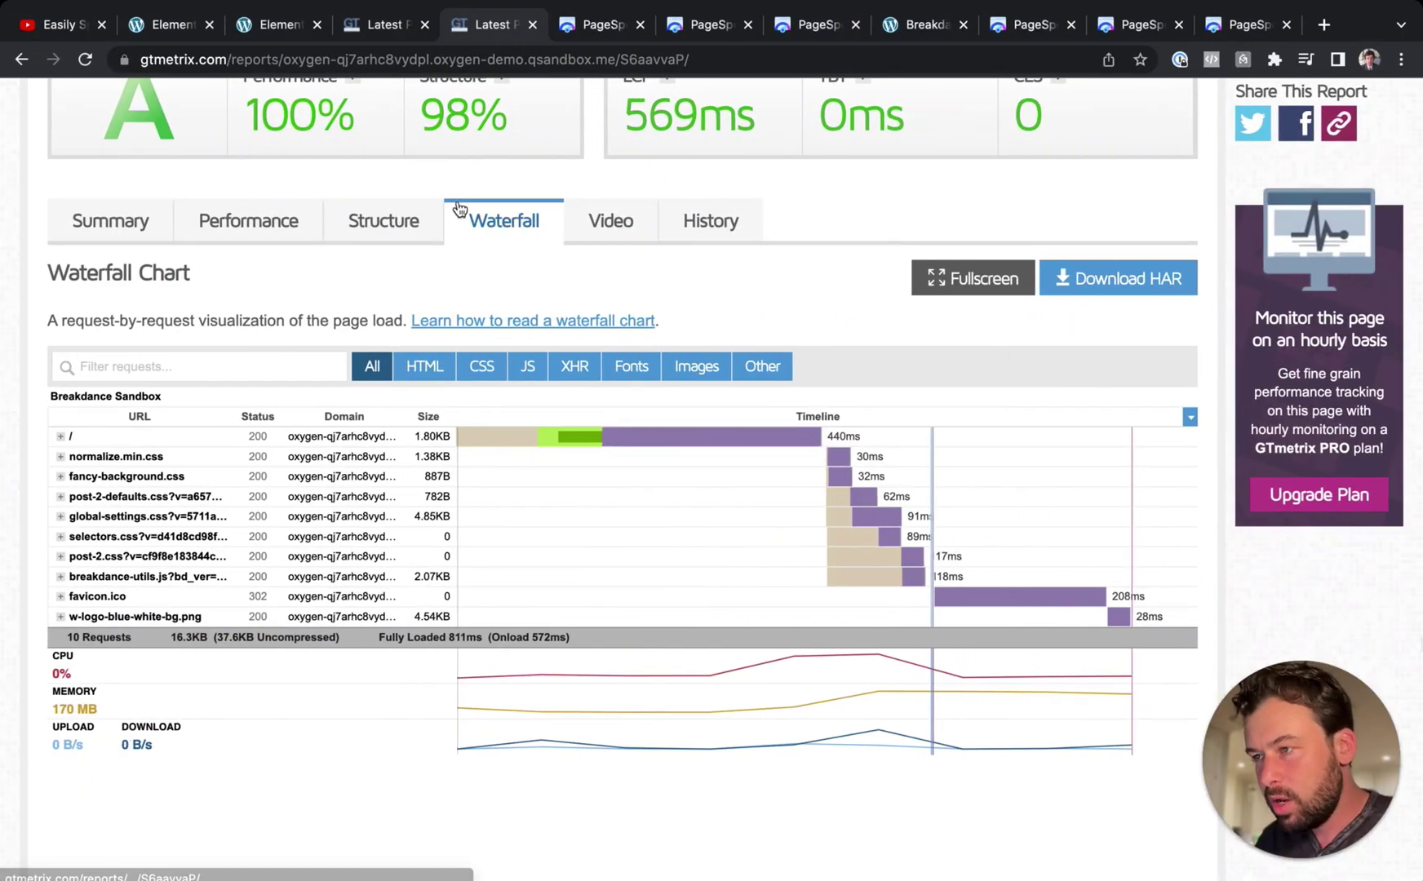
{"action": "left_click", "coordinate": [375, 38]}
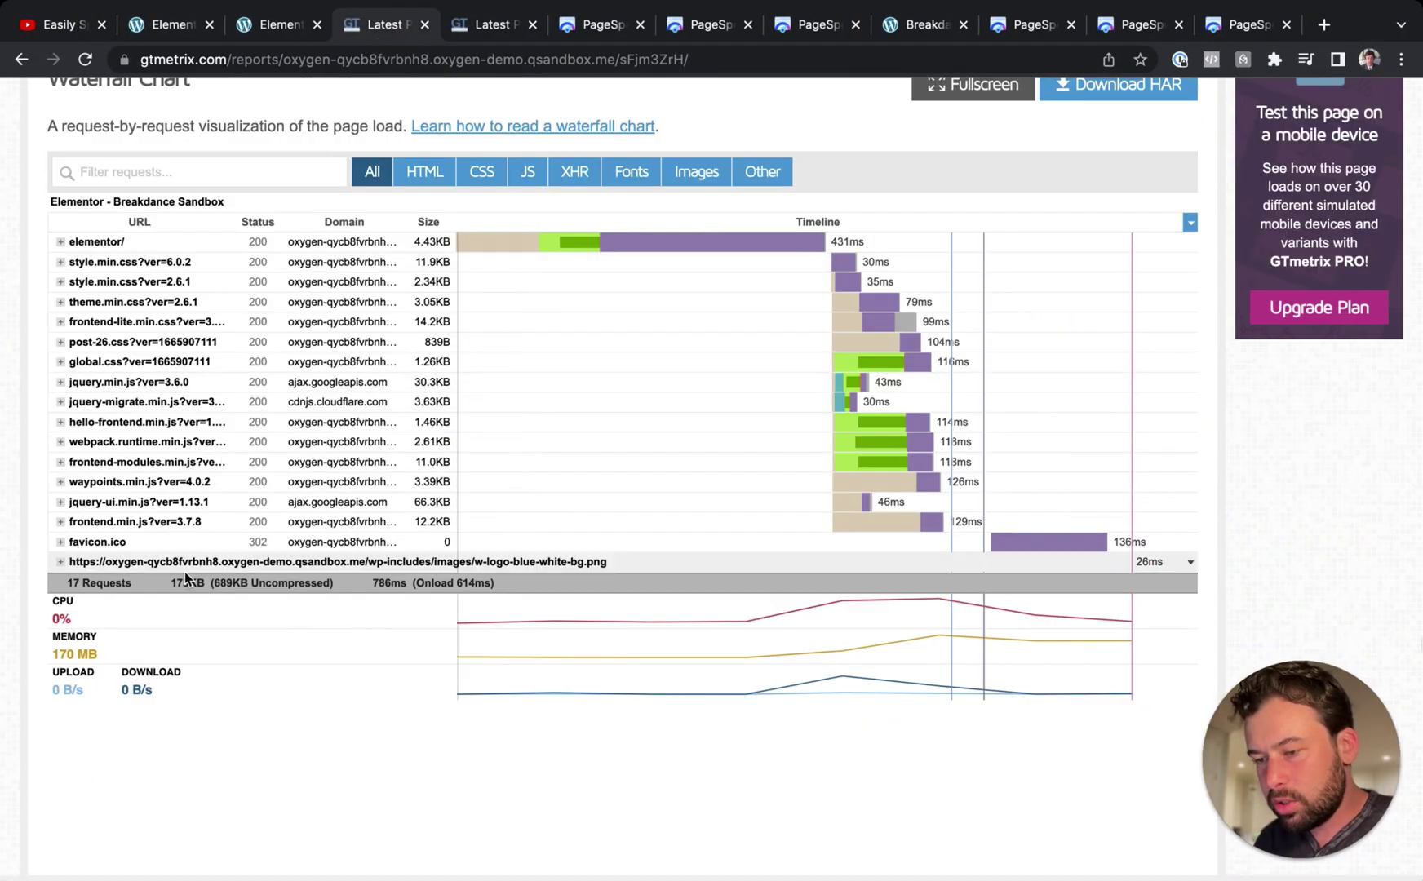
Step: Reopen Calculator from the Breakdance report and enter 173
{"action": "left_click", "coordinate": [501, 31]}
{"action": "key", "text": "super+space"}
{"action": "type", "text": "ca"}
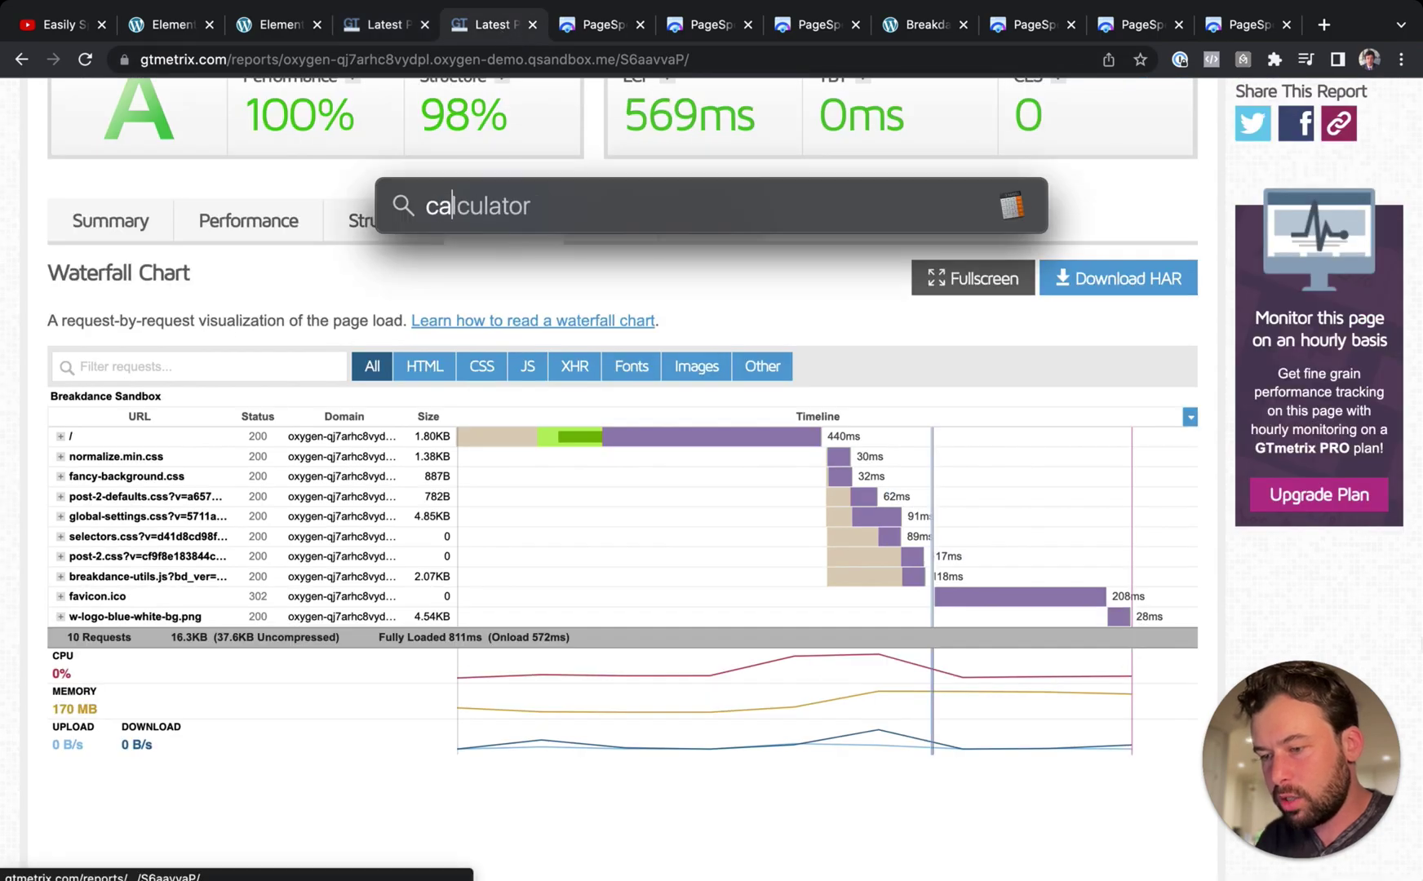
{"action": "key", "text": "Return"}
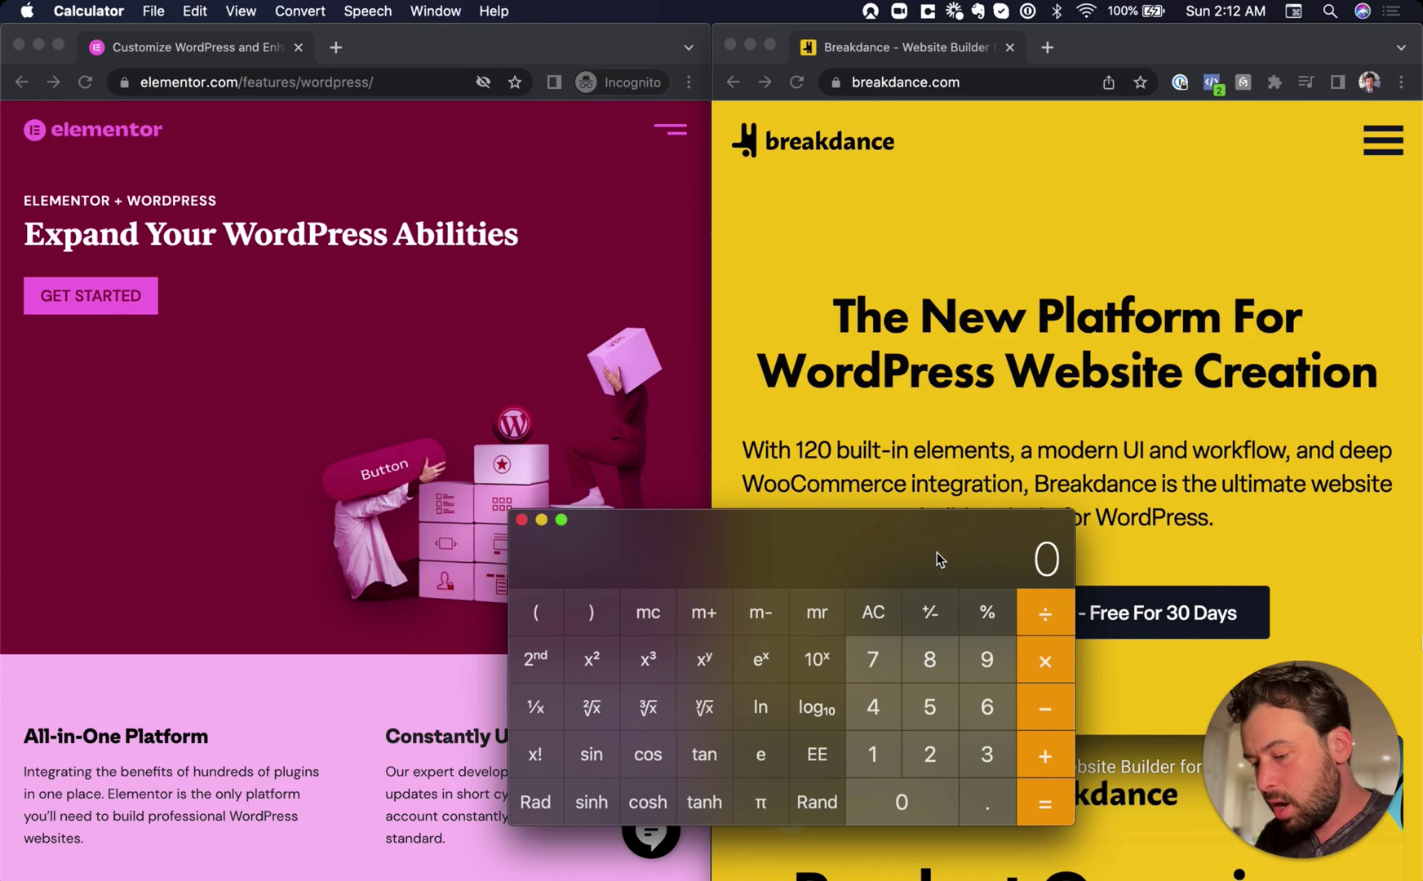
{"action": "type", "text": "173"}
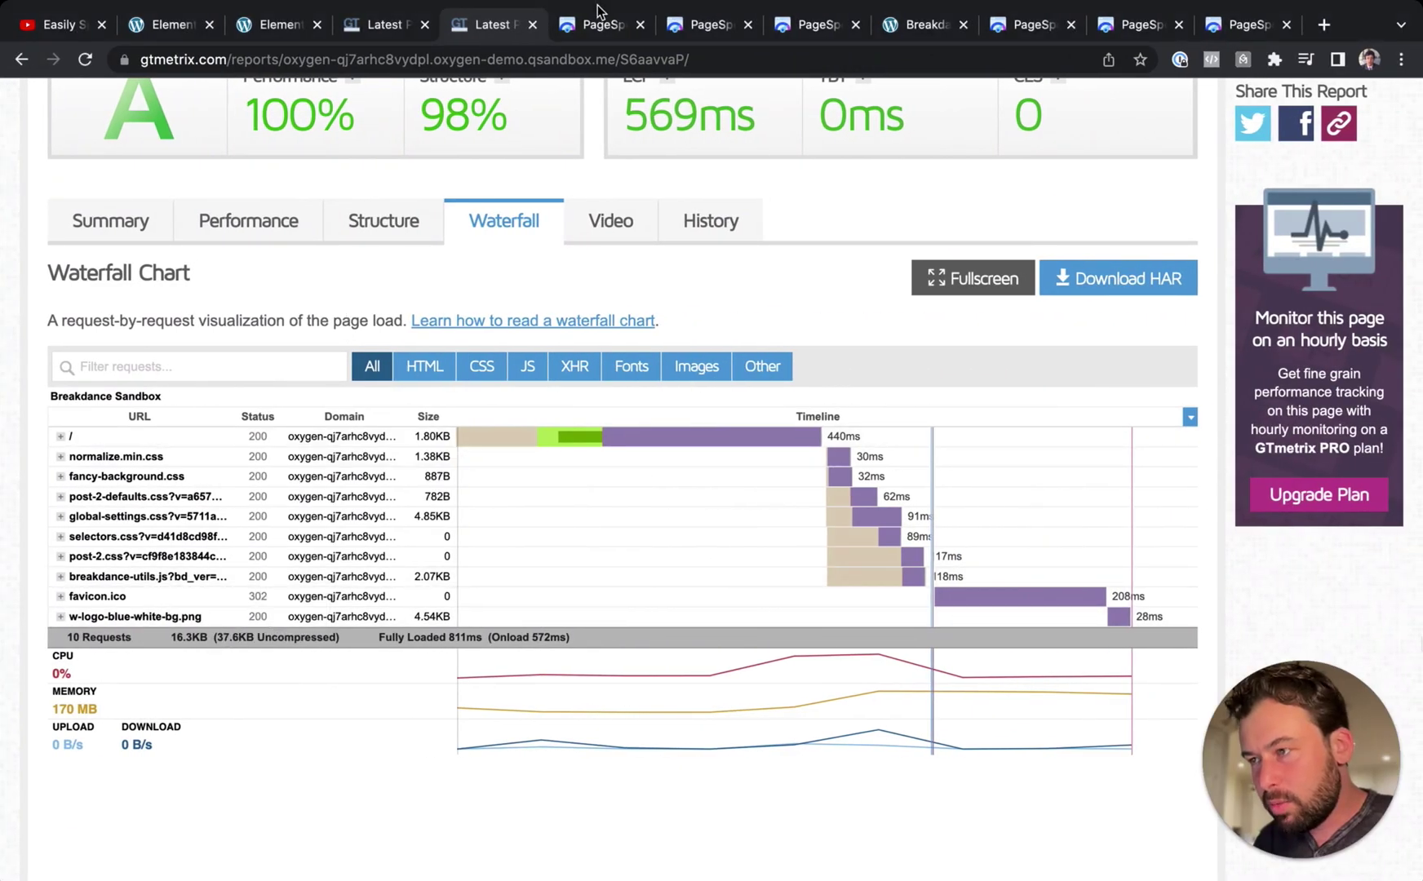
Step: Recheck both page sizes, compute 173 ÷ 16.3 ≈ 10.61, then clear the result
{"action": "left_click", "coordinate": [390, 26]}
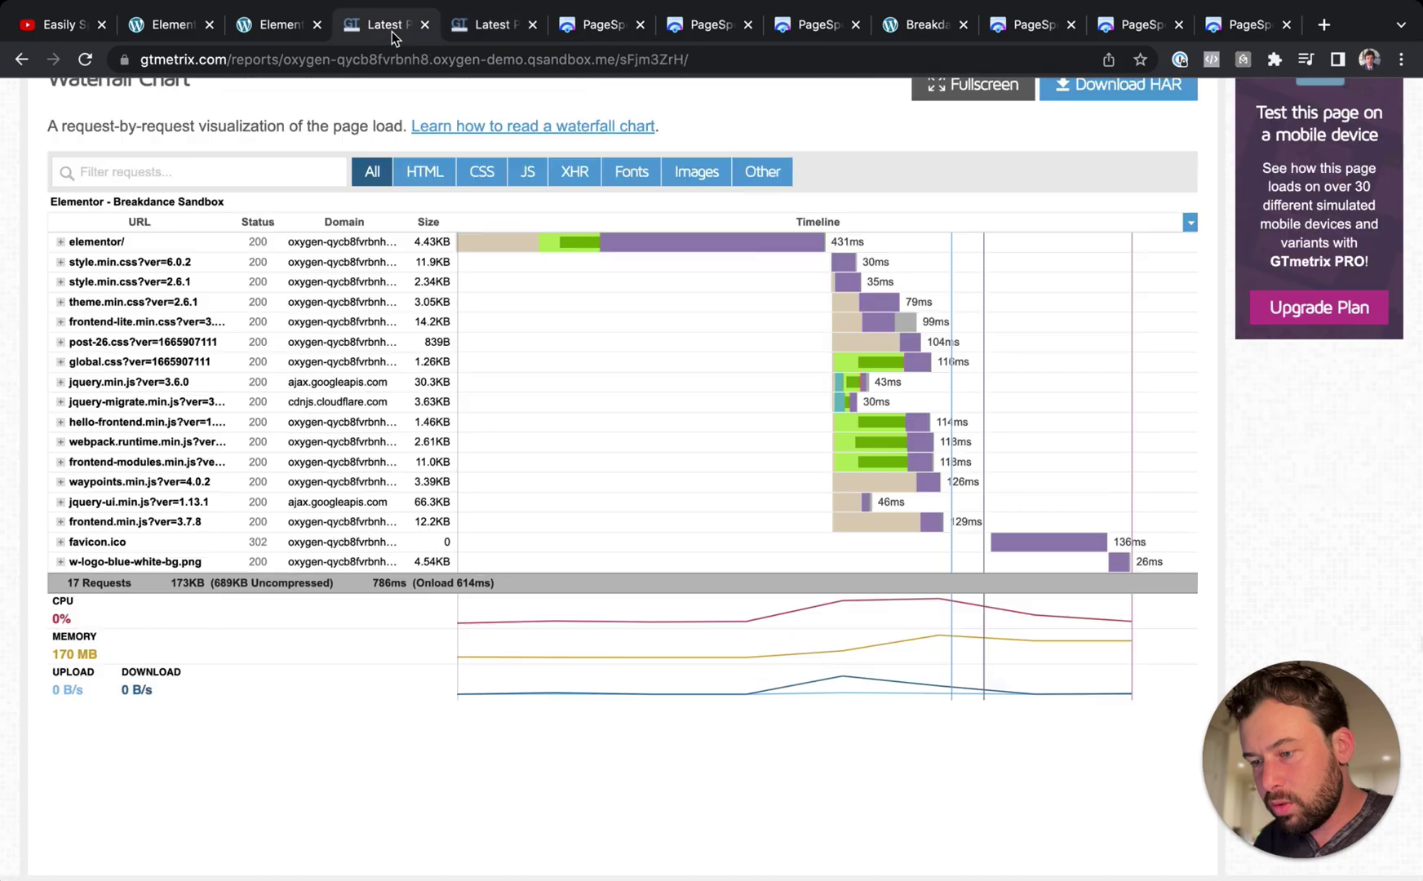
{"action": "left_click", "coordinate": [474, 30]}
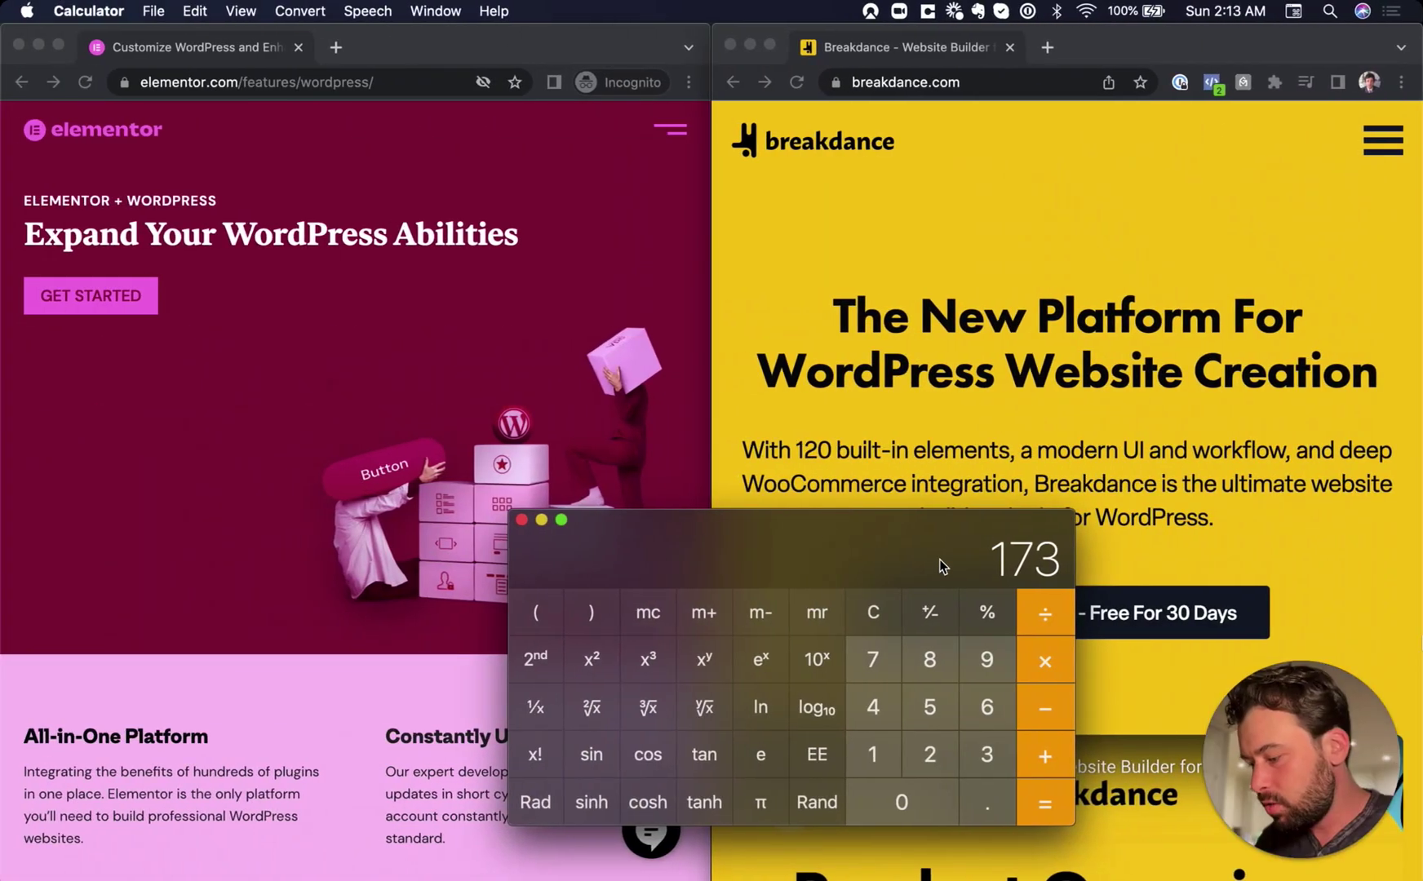
{"action": "type", "text": "/16.3"}
{"action": "key", "text": "Return"}
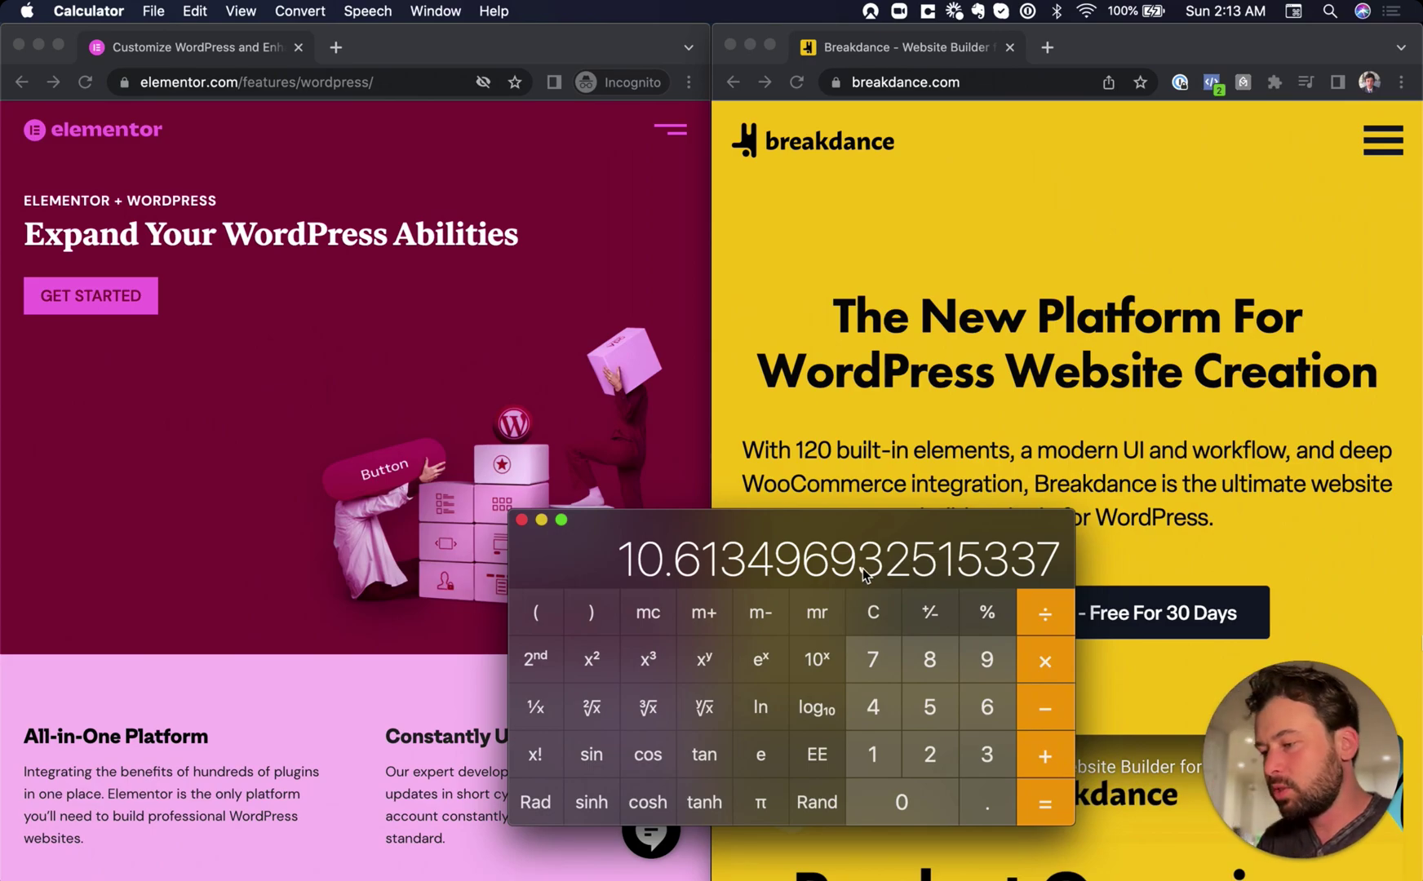
{"action": "left_click", "coordinate": [871, 612]}
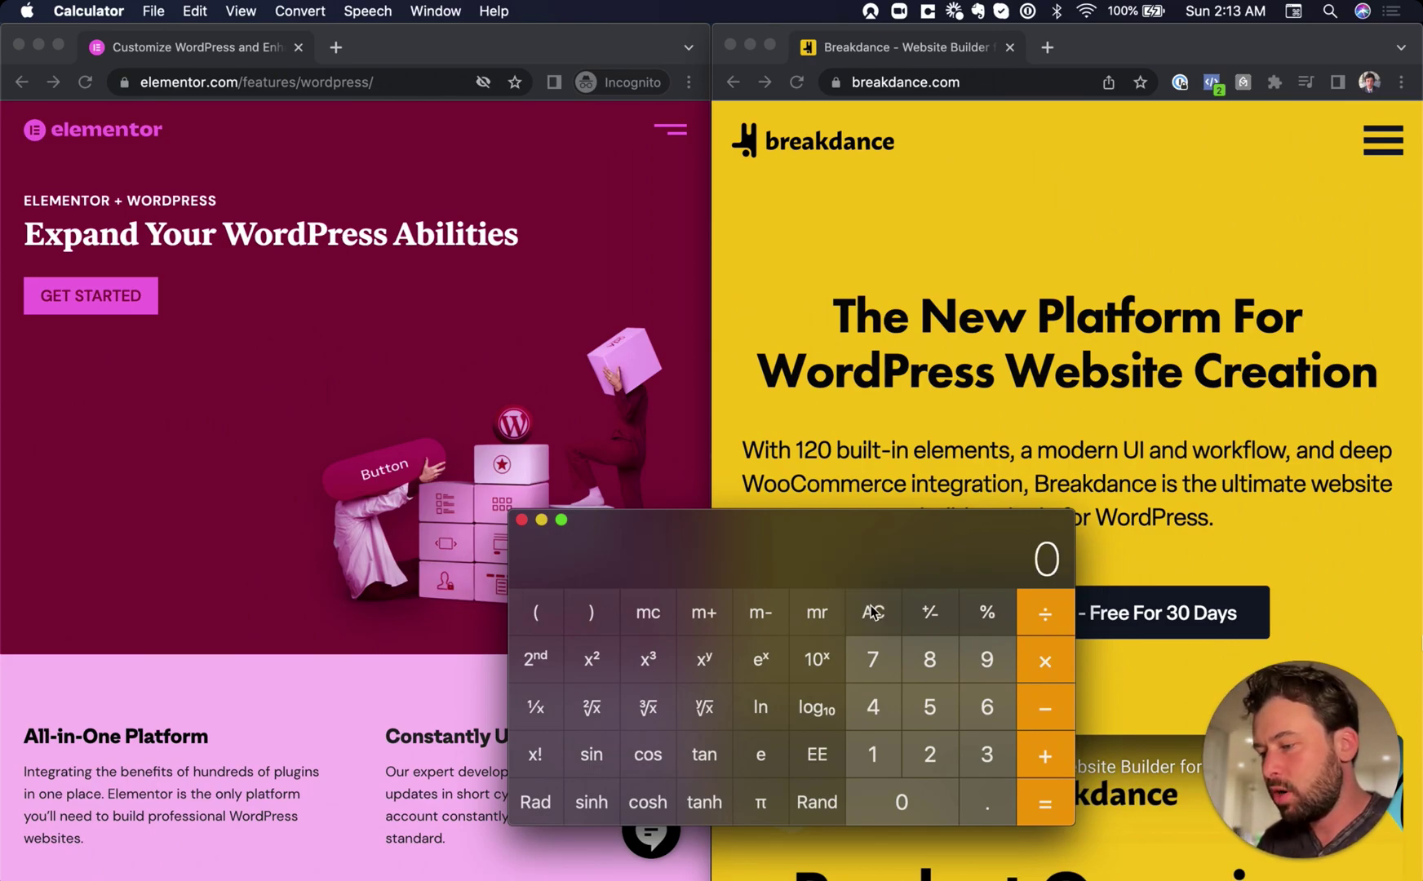